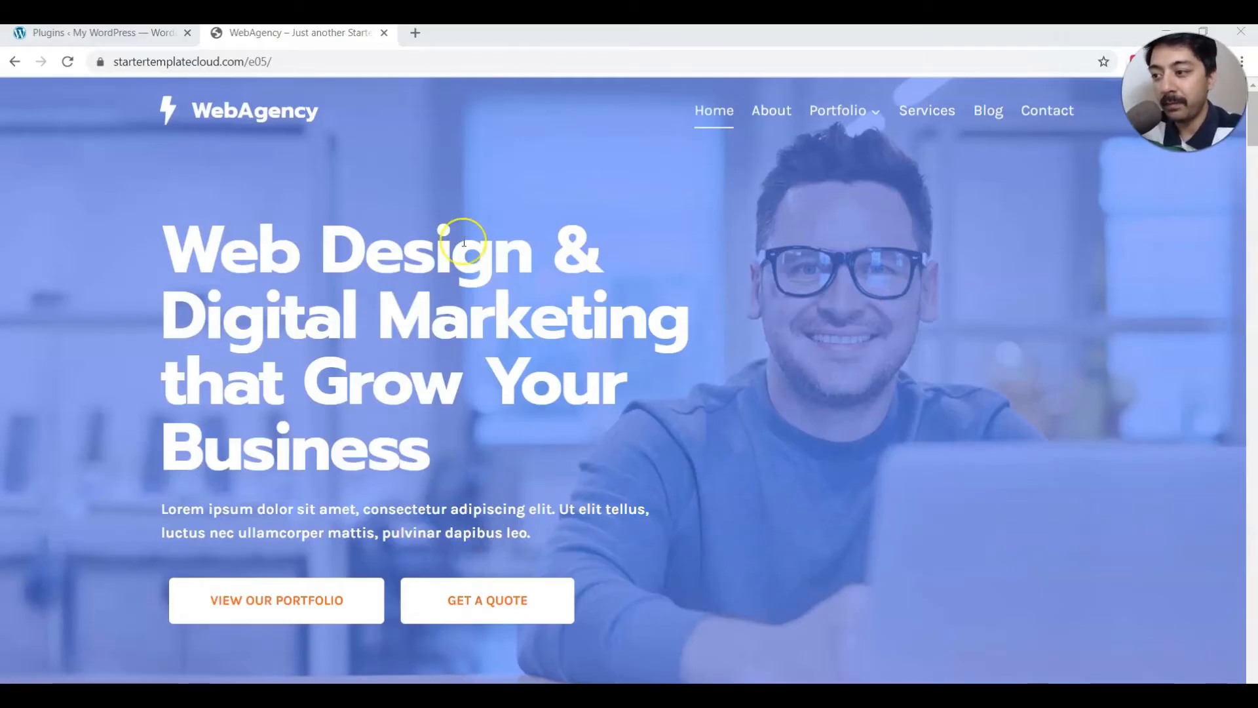
- Examine the WebAgency demo home page from the hero banner through services, selected works and clients to the footer
{"action": "scroll", "coordinate": [463, 243], "scroll_direction": "down", "scroll_amount": 3}
{"action": "scroll", "coordinate": [464, 242], "scroll_direction": "up", "scroll_amount": 3}
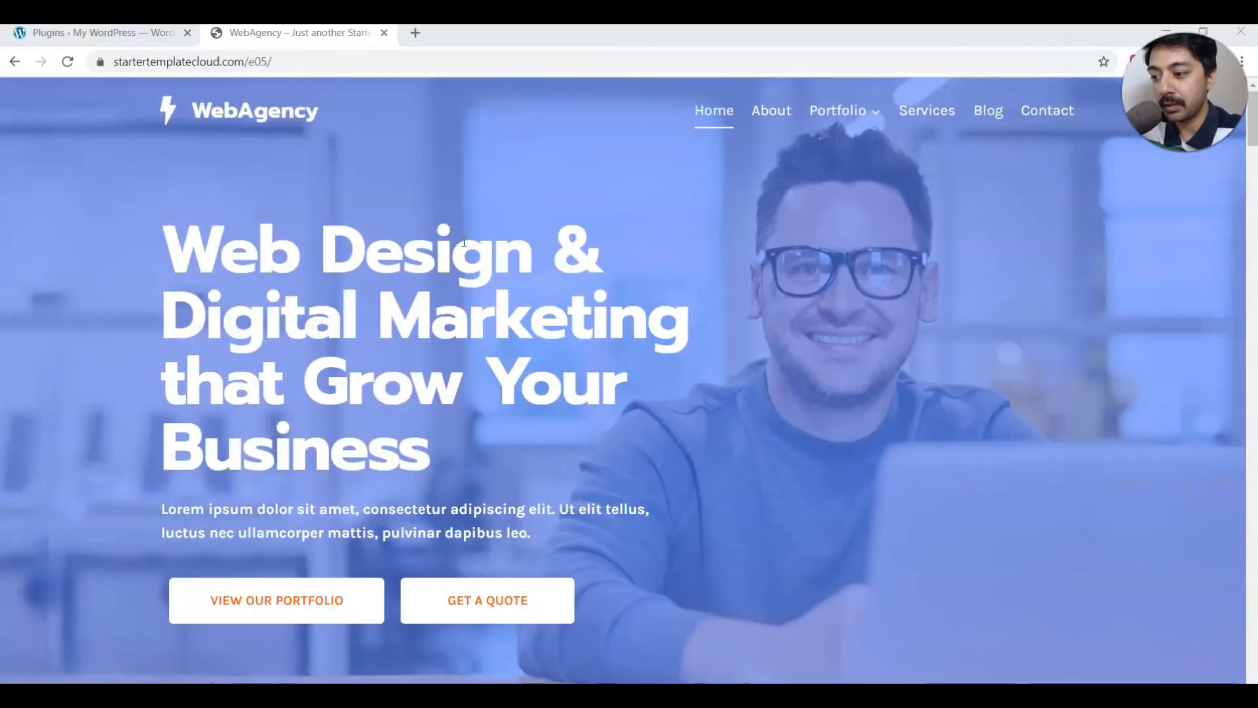
{"action": "scroll", "coordinate": [464, 242], "scroll_direction": "down", "scroll_amount": 8}
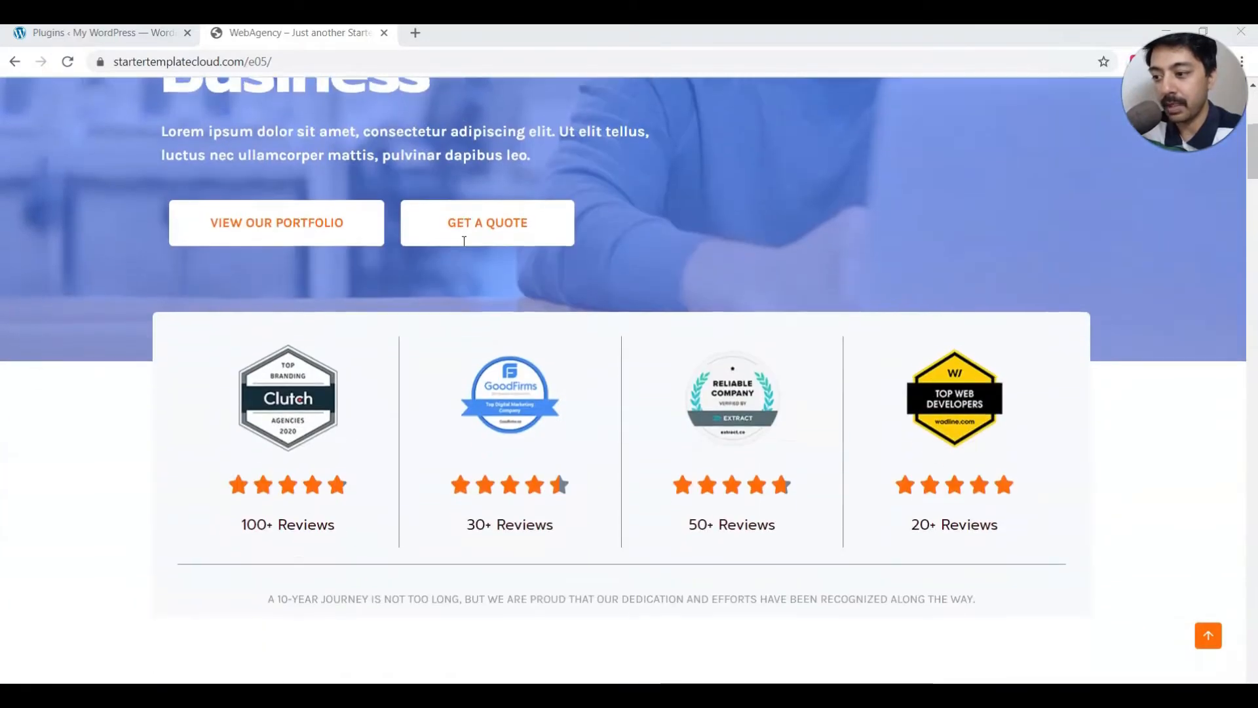
{"action": "scroll", "coordinate": [464, 242], "scroll_direction": "down", "scroll_amount": 8}
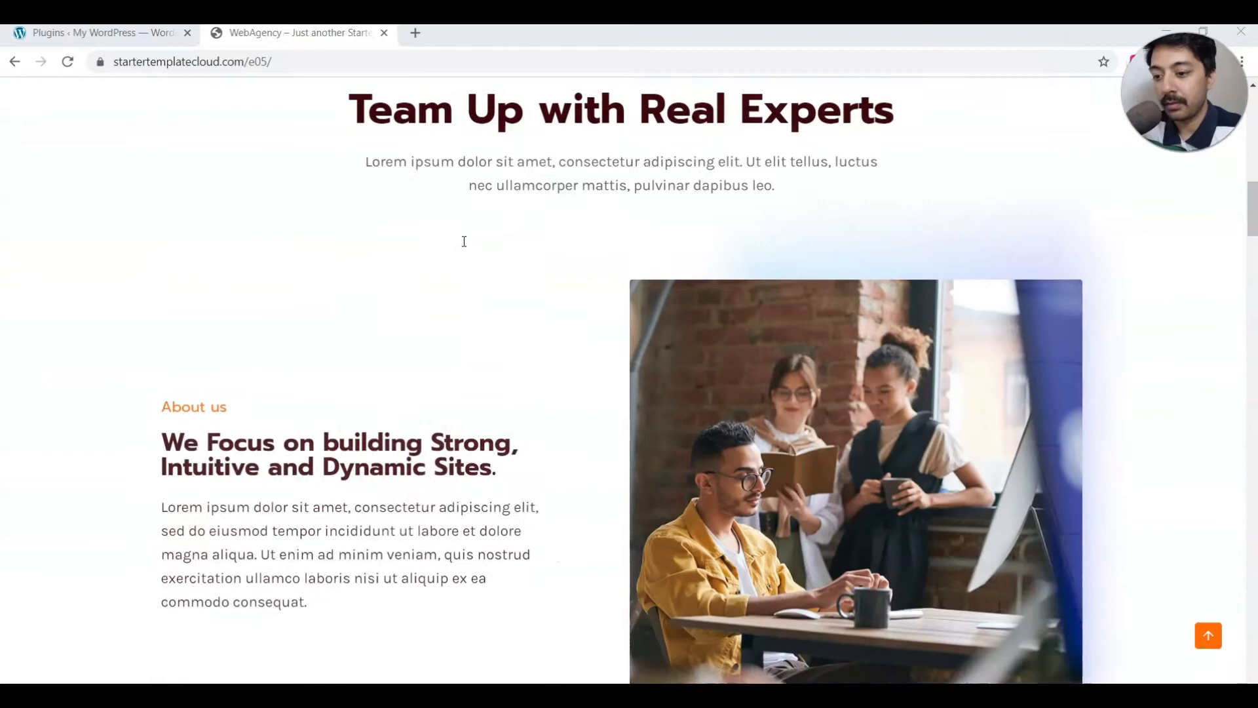
{"action": "scroll", "coordinate": [463, 241], "scroll_direction": "down", "scroll_amount": 10}
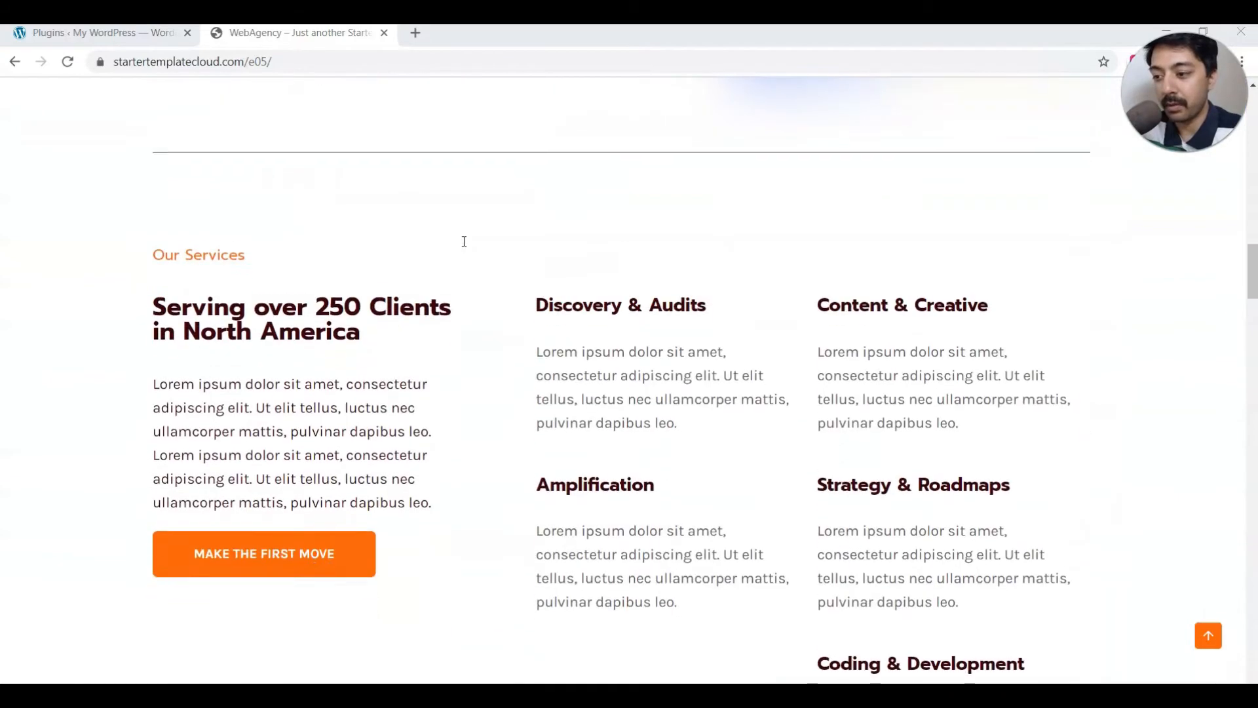
{"action": "scroll", "coordinate": [464, 241], "scroll_direction": "down", "scroll_amount": 20}
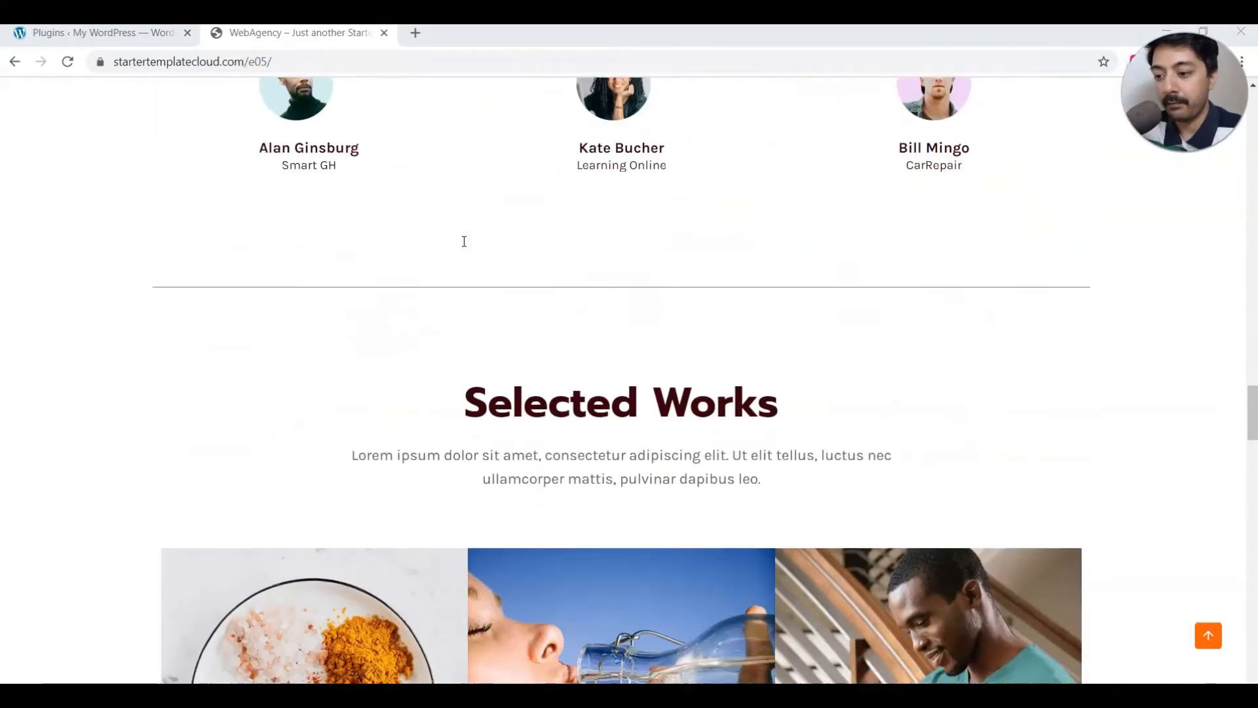
{"action": "scroll", "coordinate": [464, 241], "scroll_direction": "down", "scroll_amount": 18}
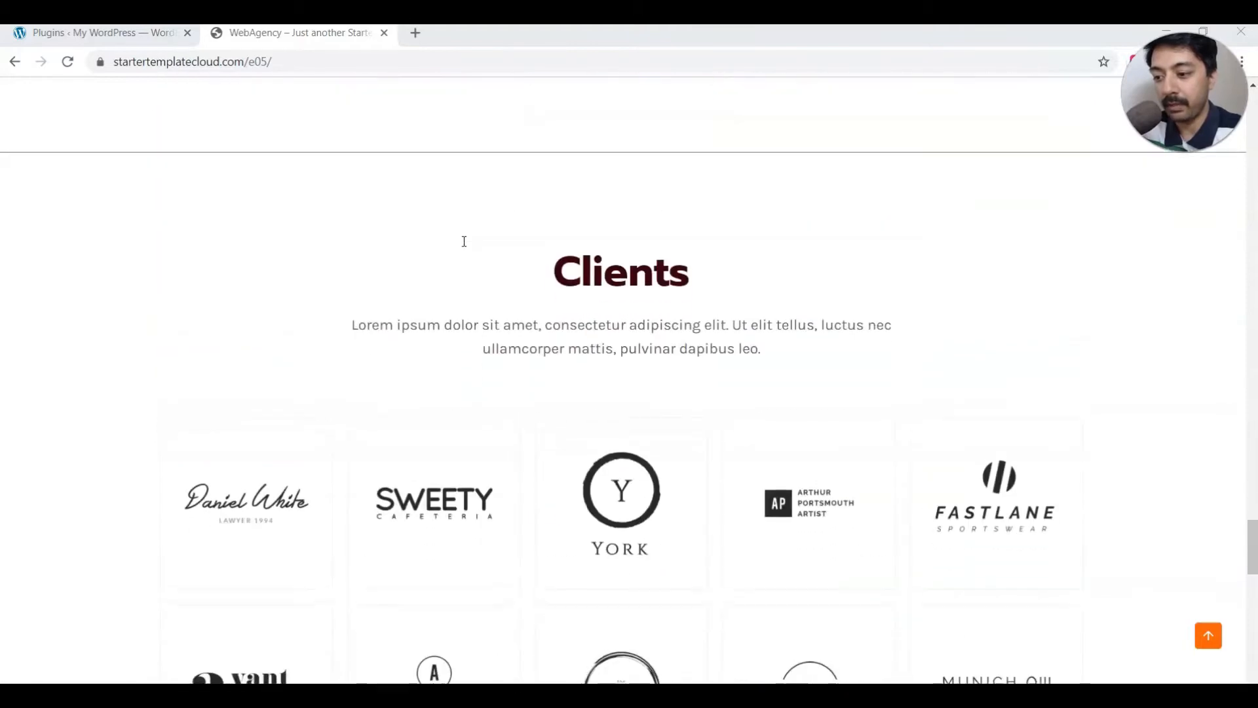
{"action": "scroll", "coordinate": [463, 241], "scroll_direction": "down", "scroll_amount": 8}
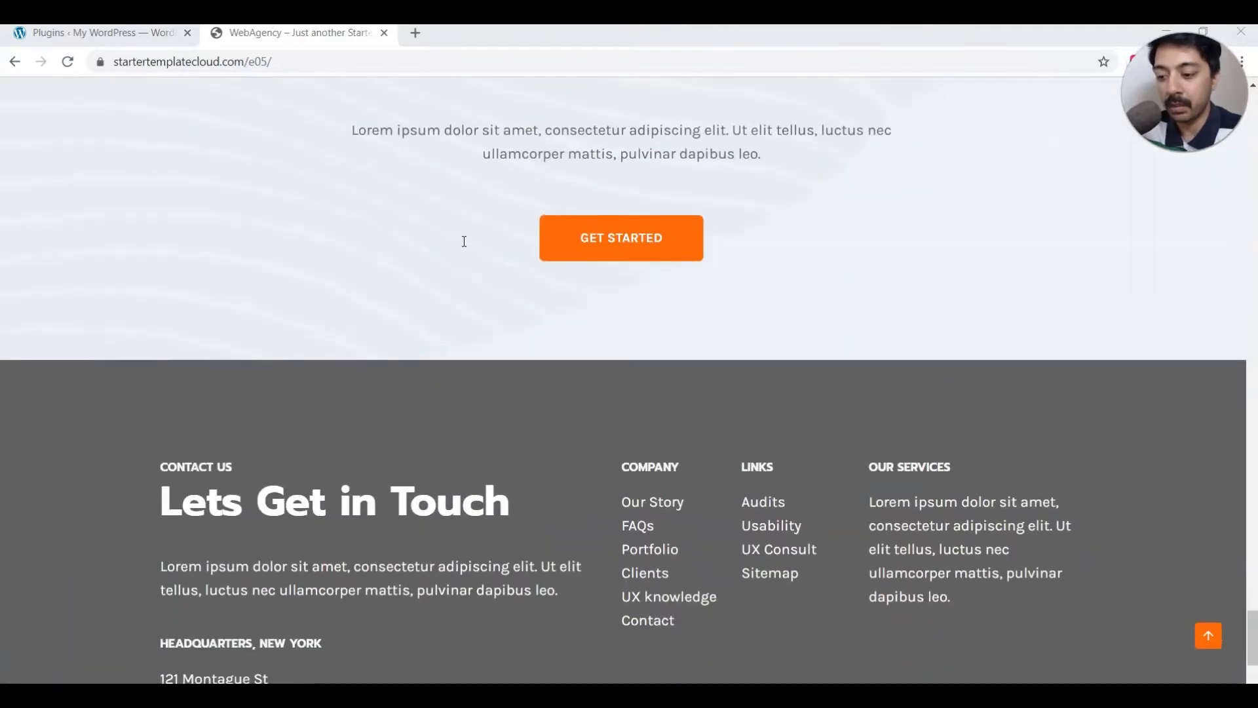
{"action": "scroll", "coordinate": [464, 241], "scroll_direction": "down", "scroll_amount": 3}
{"action": "left_click", "coordinate": [806, 336]}
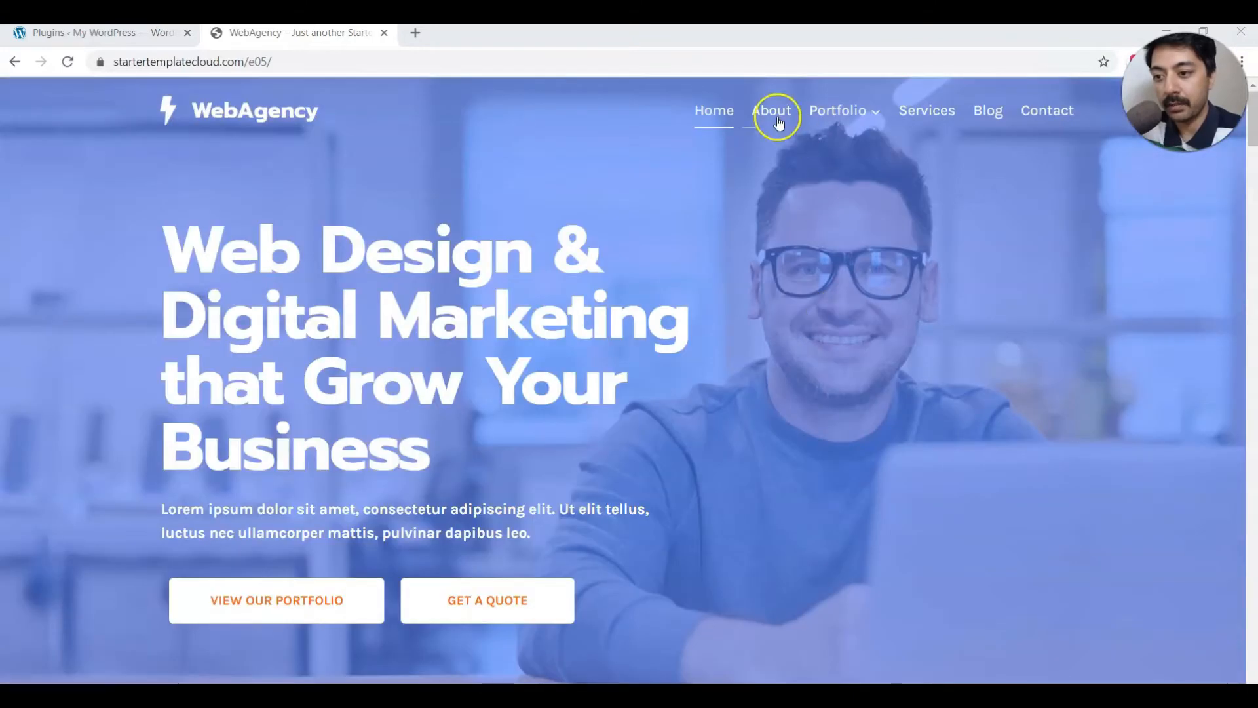
- Open the demo site's About page and look over its content down to the Strong Team section
{"action": "left_click", "coordinate": [778, 113]}
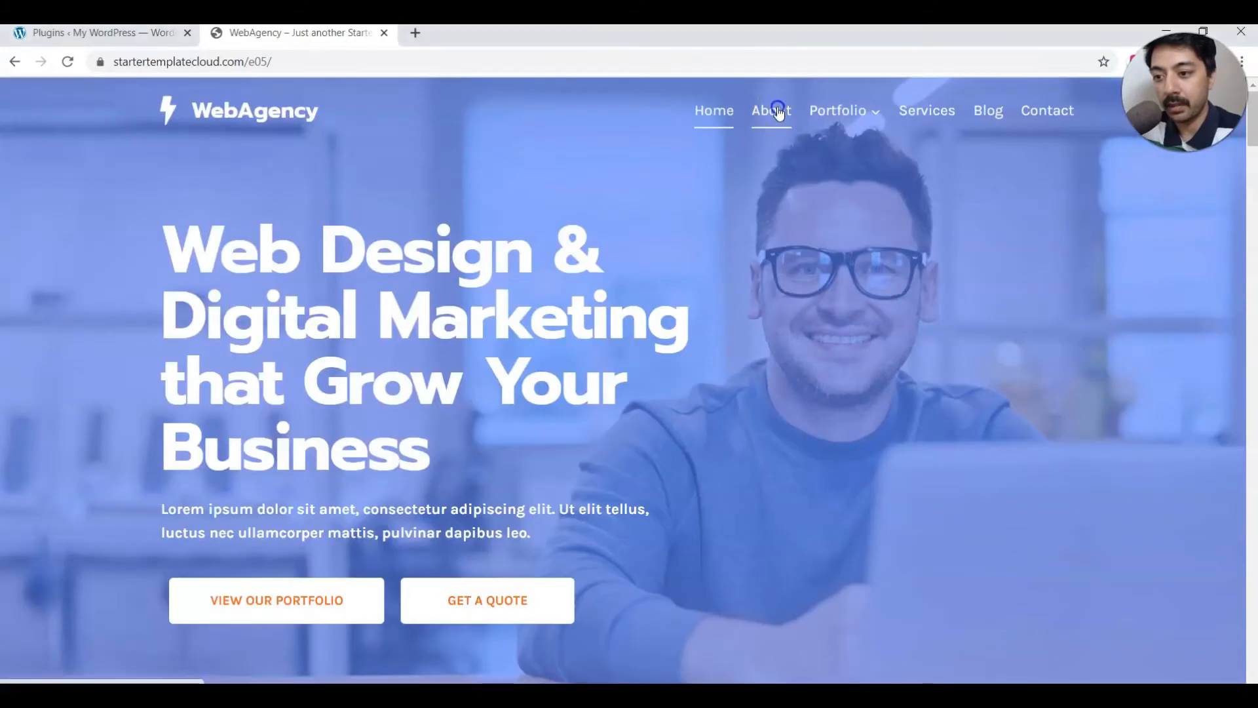
{"action": "mouse_move", "coordinate": [865, 112]}
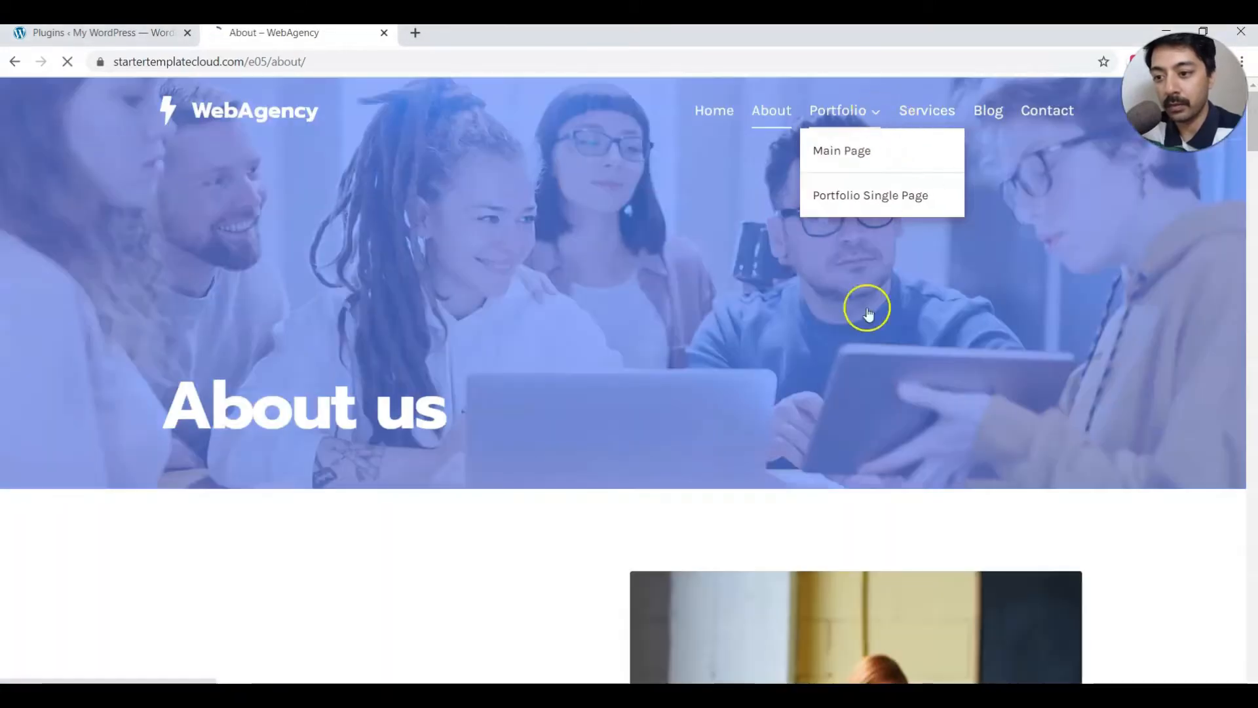
{"action": "scroll", "coordinate": [677, 374], "scroll_direction": "down", "scroll_amount": 10}
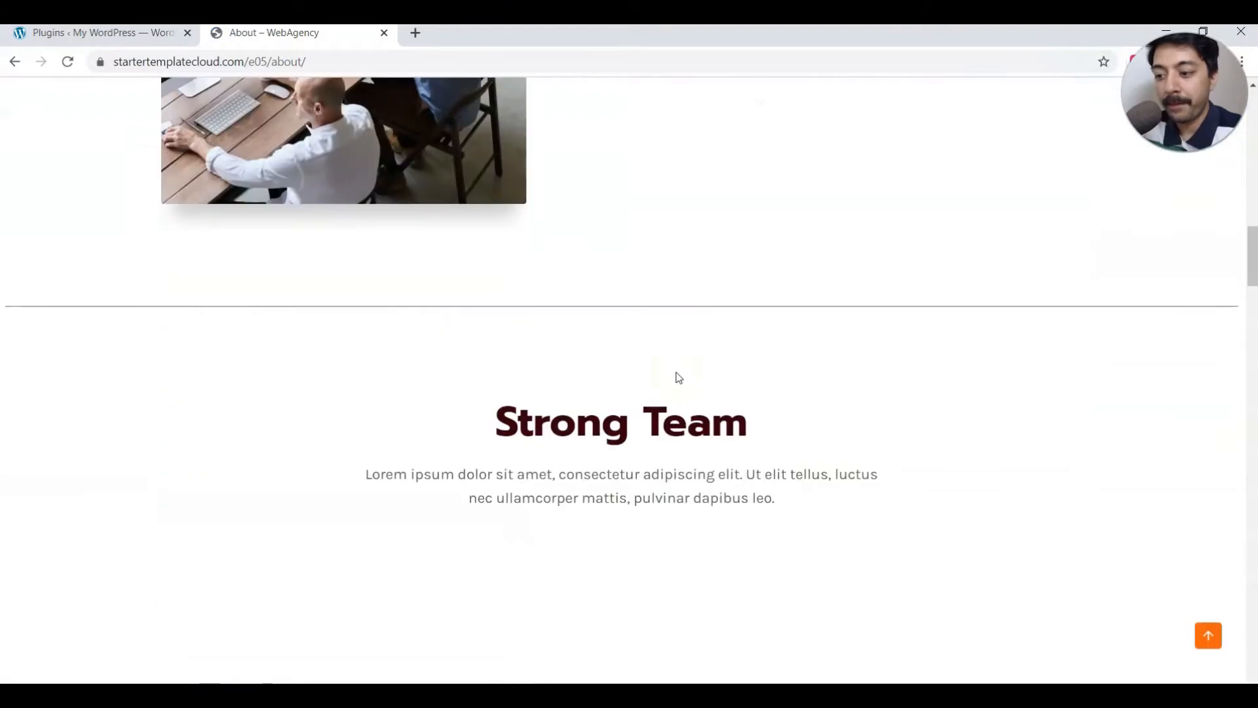
{"action": "scroll", "coordinate": [678, 377], "scroll_direction": "up", "scroll_amount": 10}
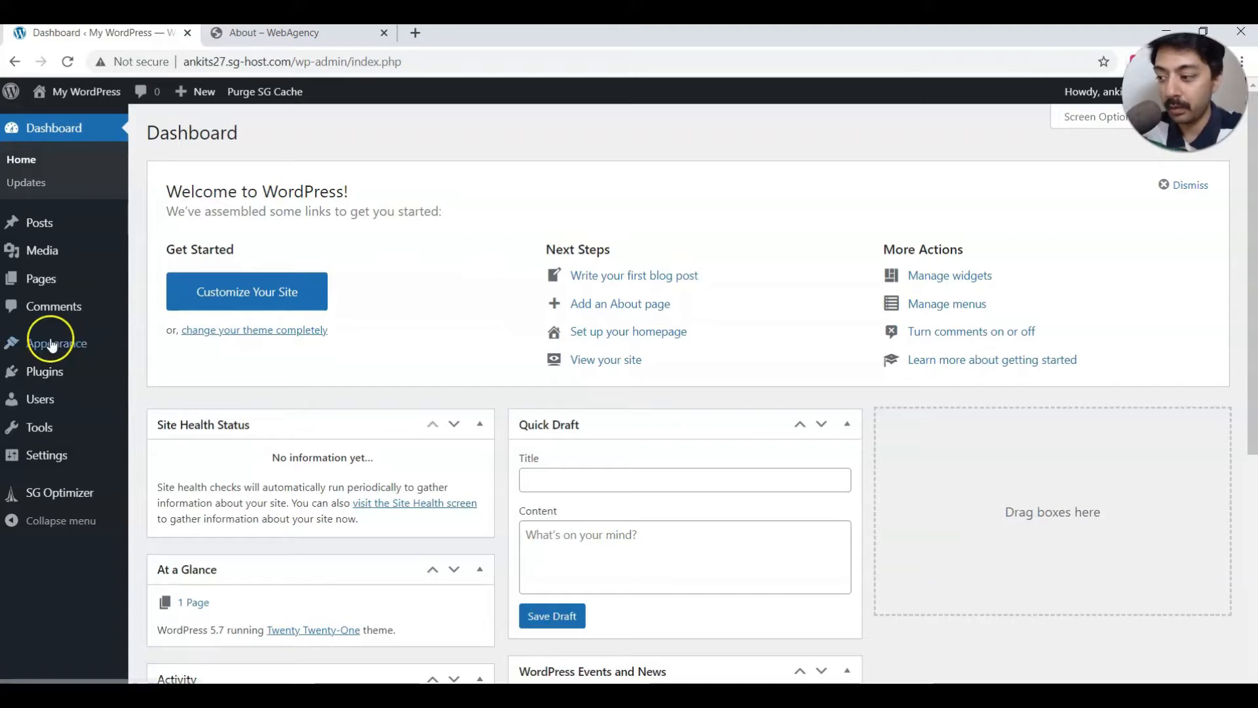
- Search the WordPress theme directory for "kadence", and install and activate the Kadence theme
{"action": "mouse_move", "coordinate": [38, 351]}
{"action": "left_click", "coordinate": [158, 348]}
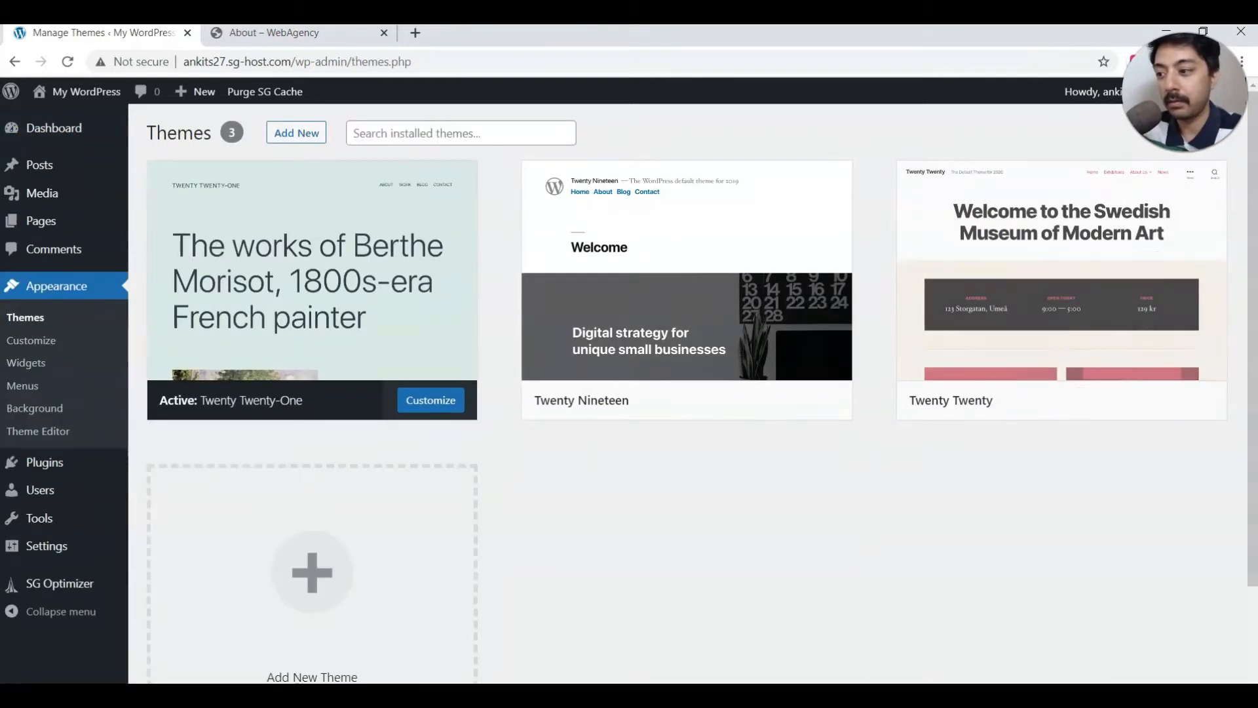
{"action": "left_click", "coordinate": [312, 135]}
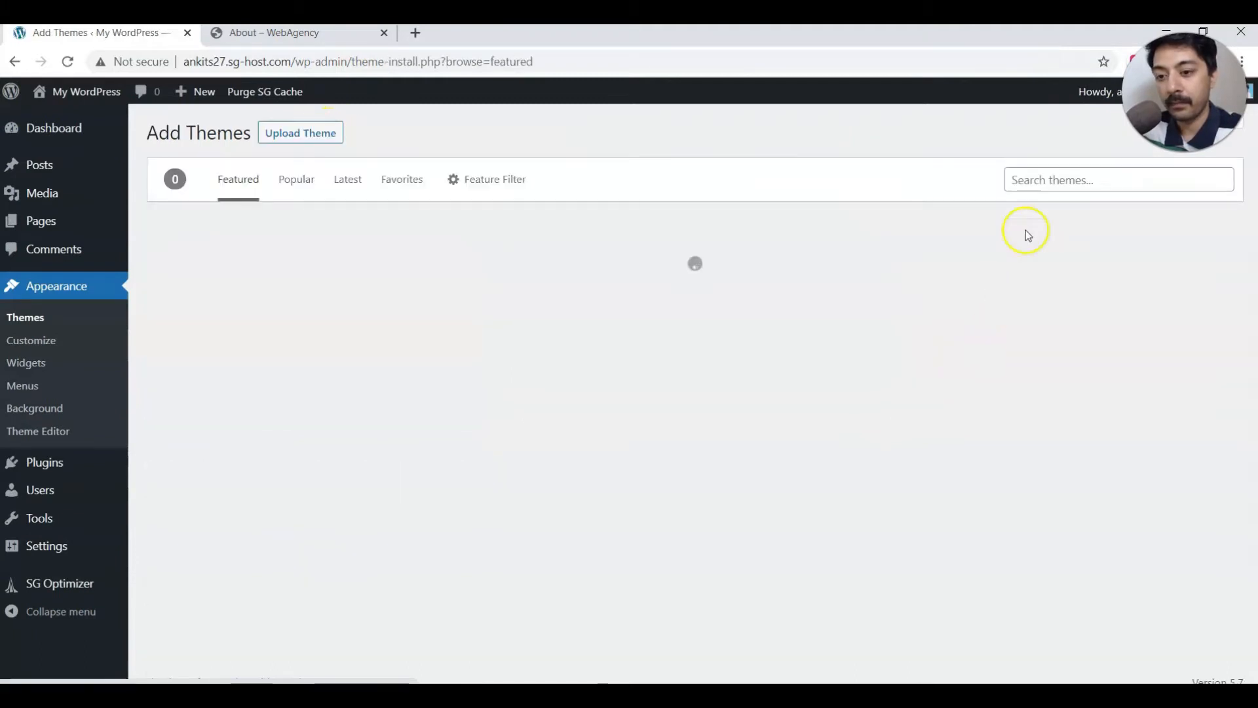
{"action": "left_click", "coordinate": [1059, 180]}
{"action": "type", "text": "kaden"}
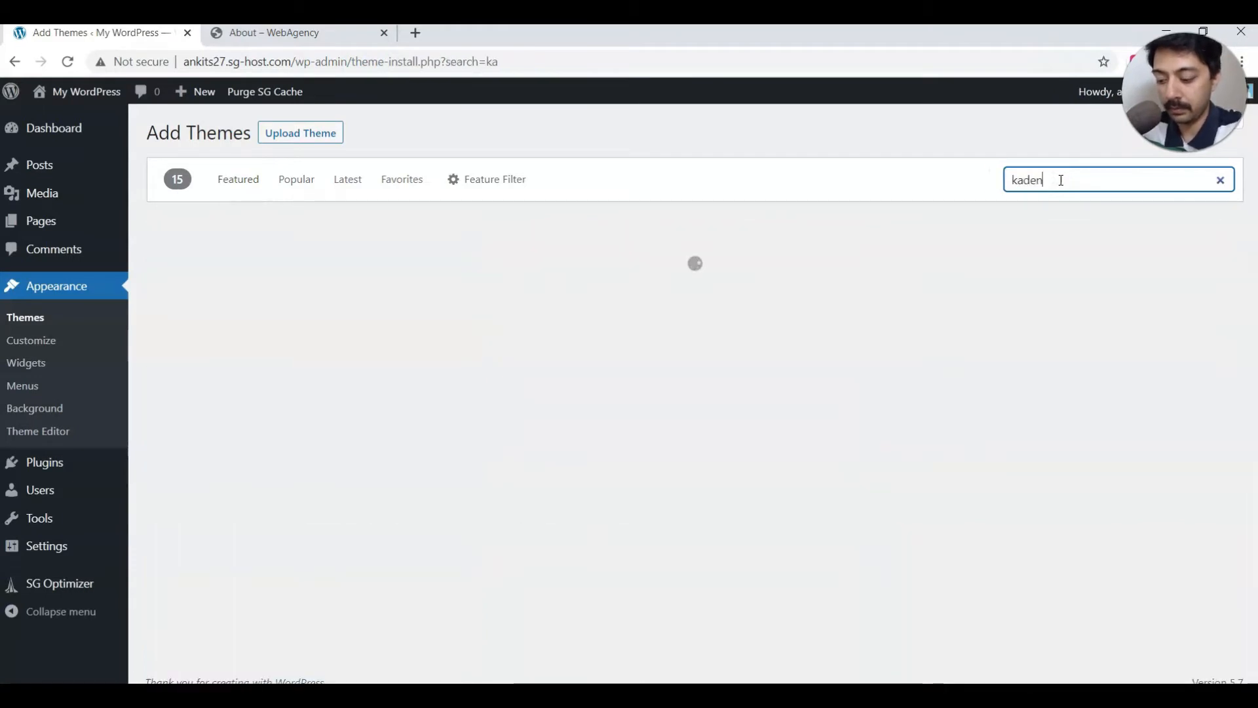
{"action": "type", "text": "ce"}
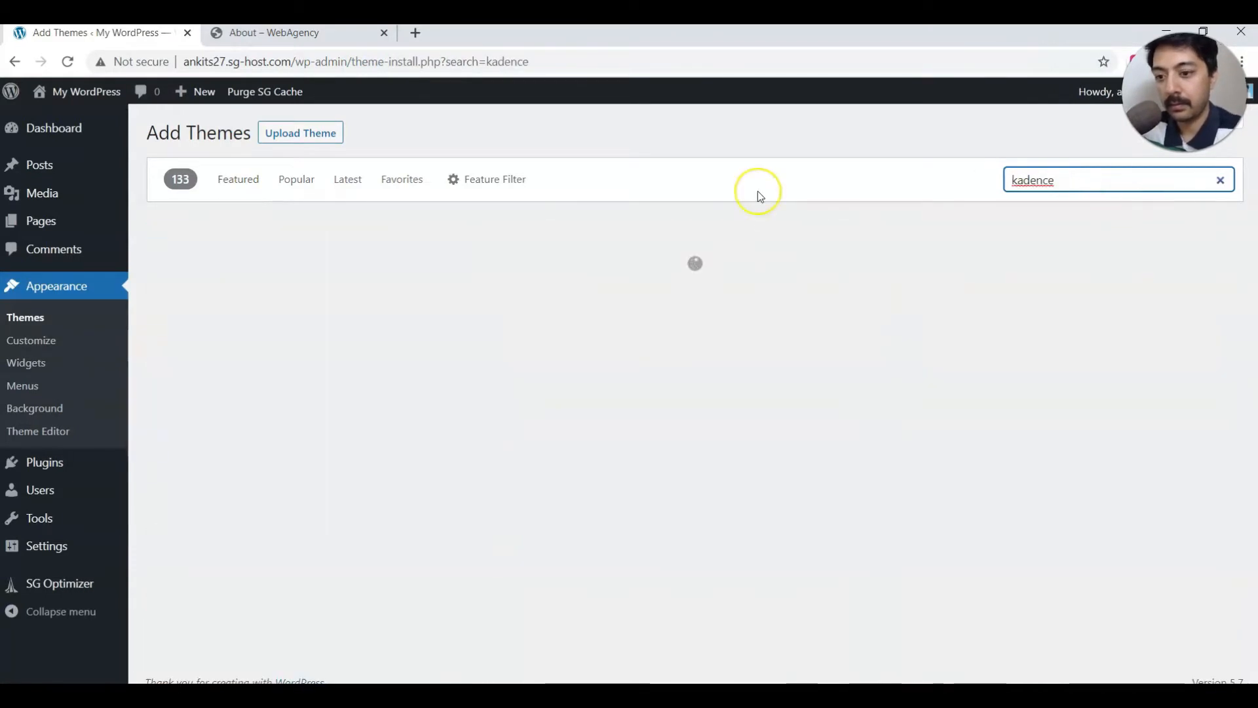
{"action": "left_click", "coordinate": [390, 470]}
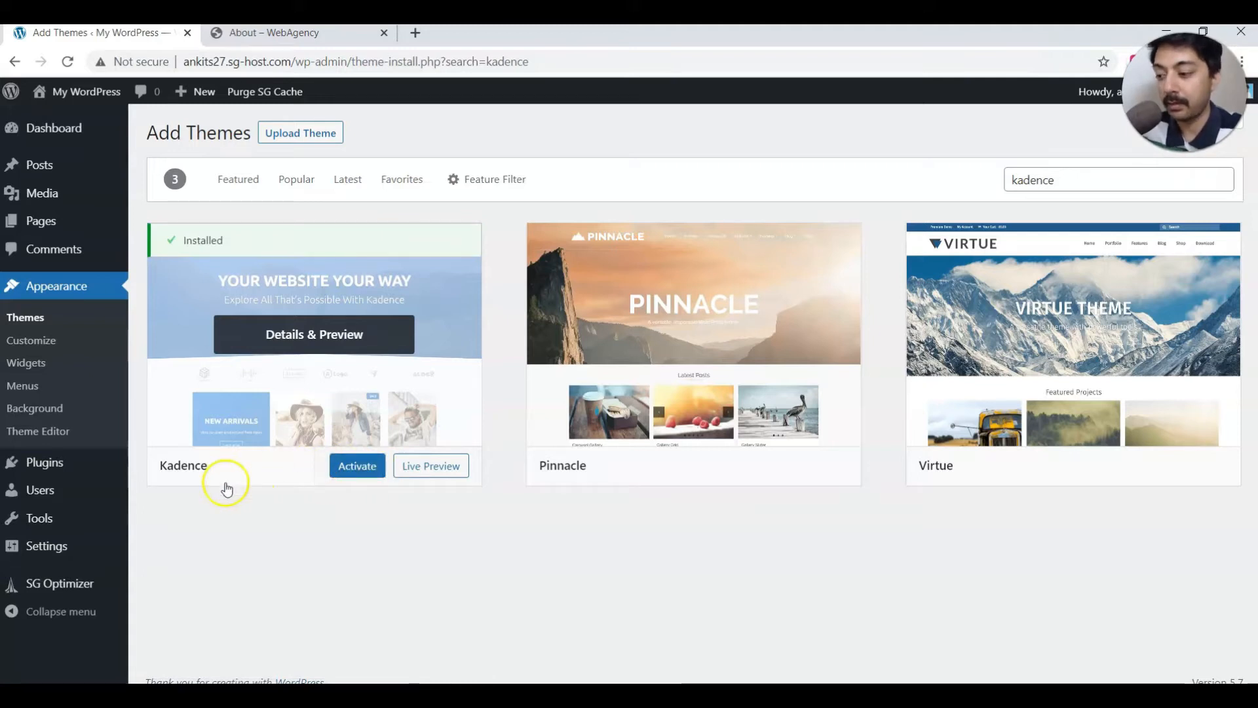
{"action": "left_click", "coordinate": [347, 466]}
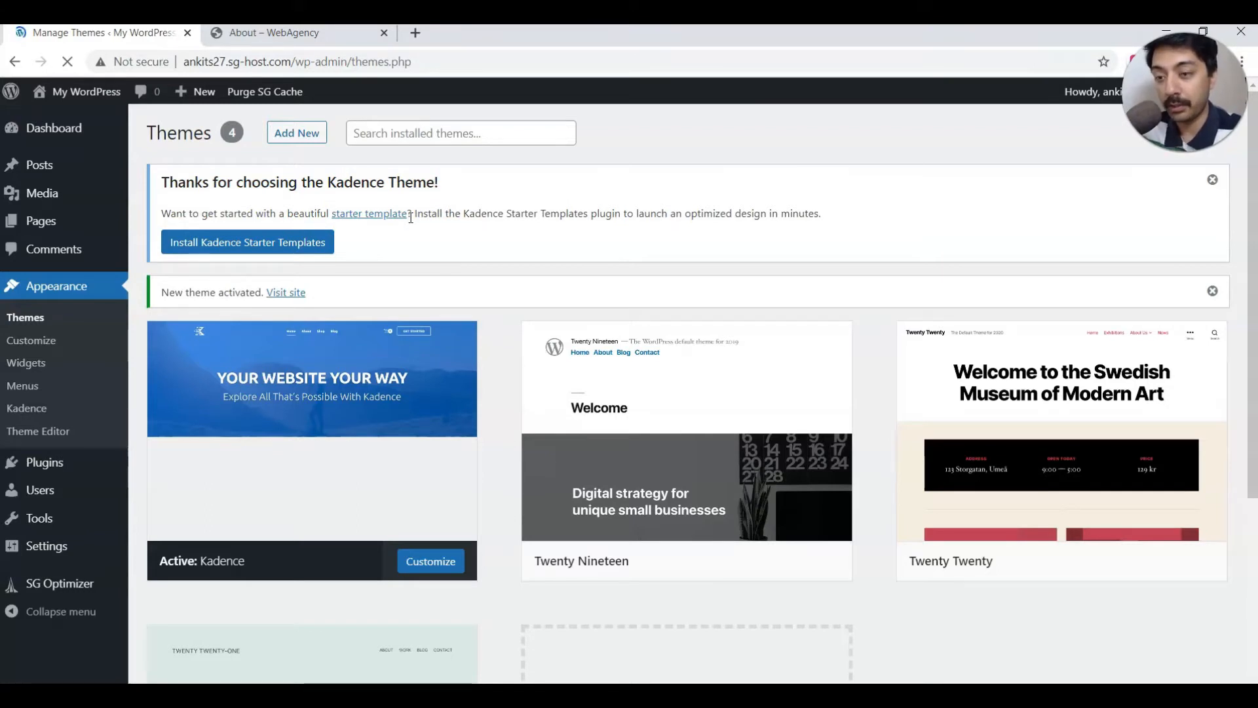
- Install the Kadence Starter Templates plugin and choose Gutenberg as the builder
{"action": "left_click", "coordinate": [220, 250]}
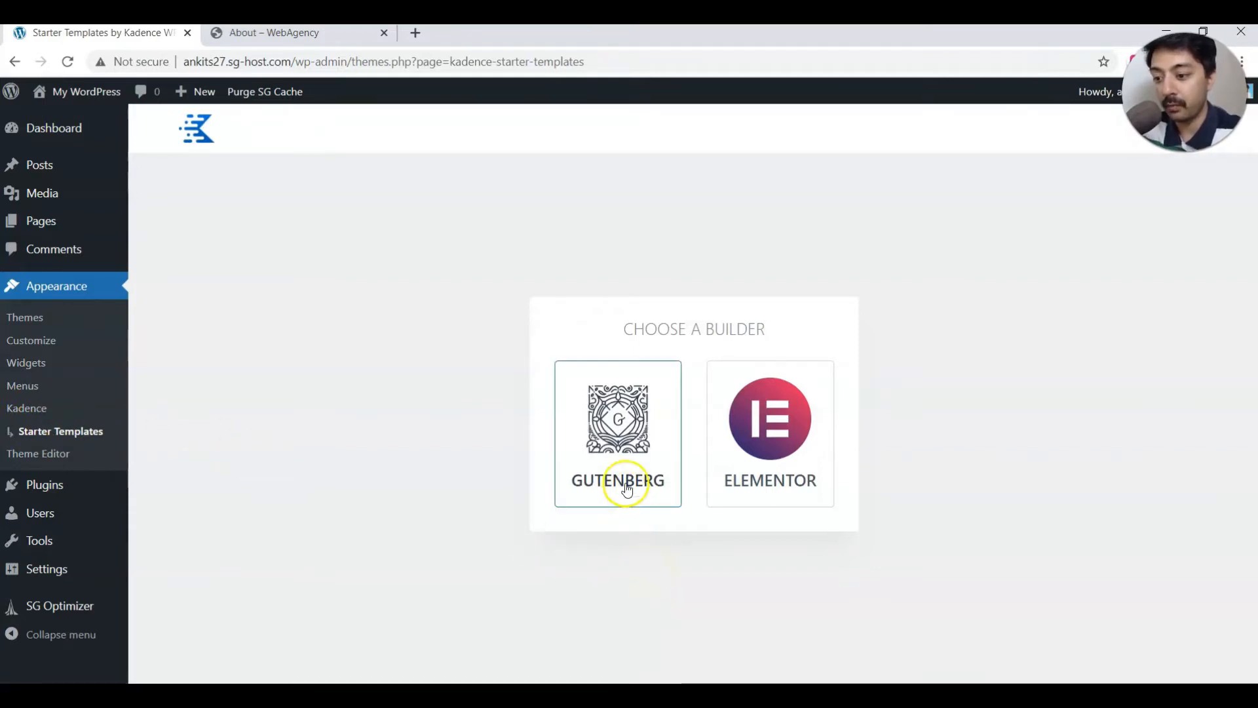
{"action": "left_click", "coordinate": [626, 447]}
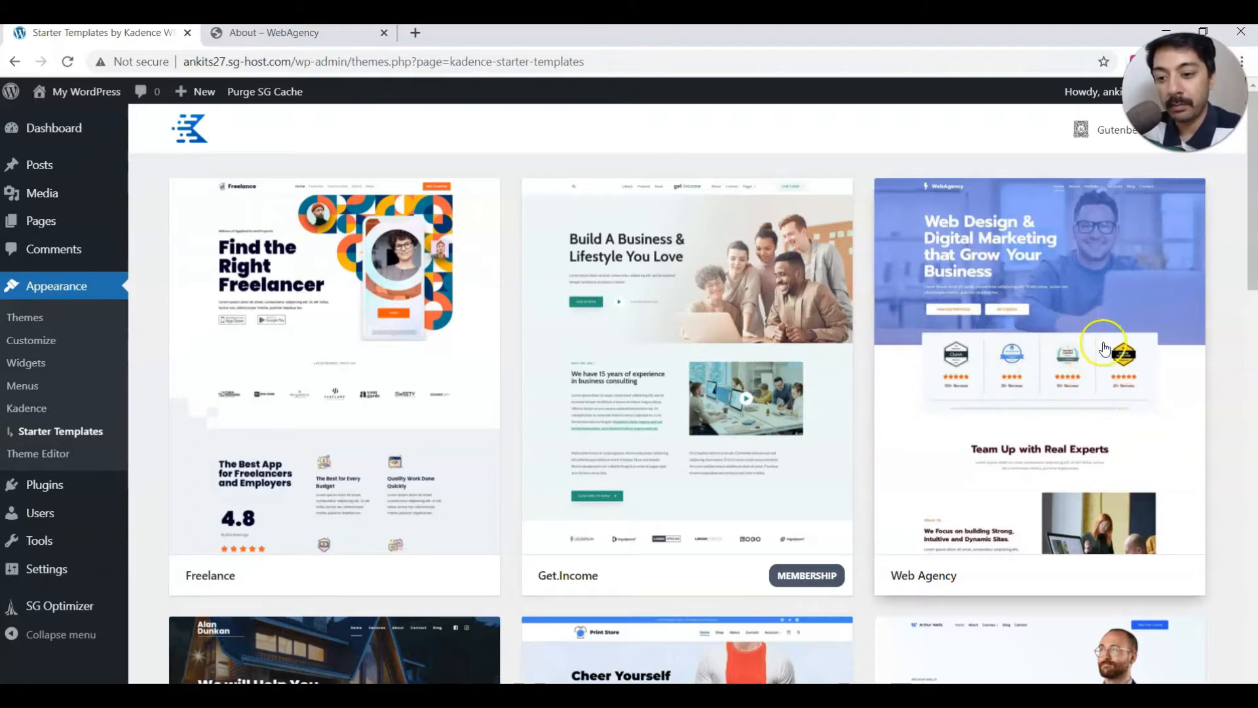
- Browse the Gutenberg starter template gallery to compare the available site designs
{"action": "scroll", "coordinate": [956, 422], "scroll_direction": "down", "scroll_amount": 3}
{"action": "scroll", "coordinate": [957, 429], "scroll_direction": "up", "scroll_amount": 2}
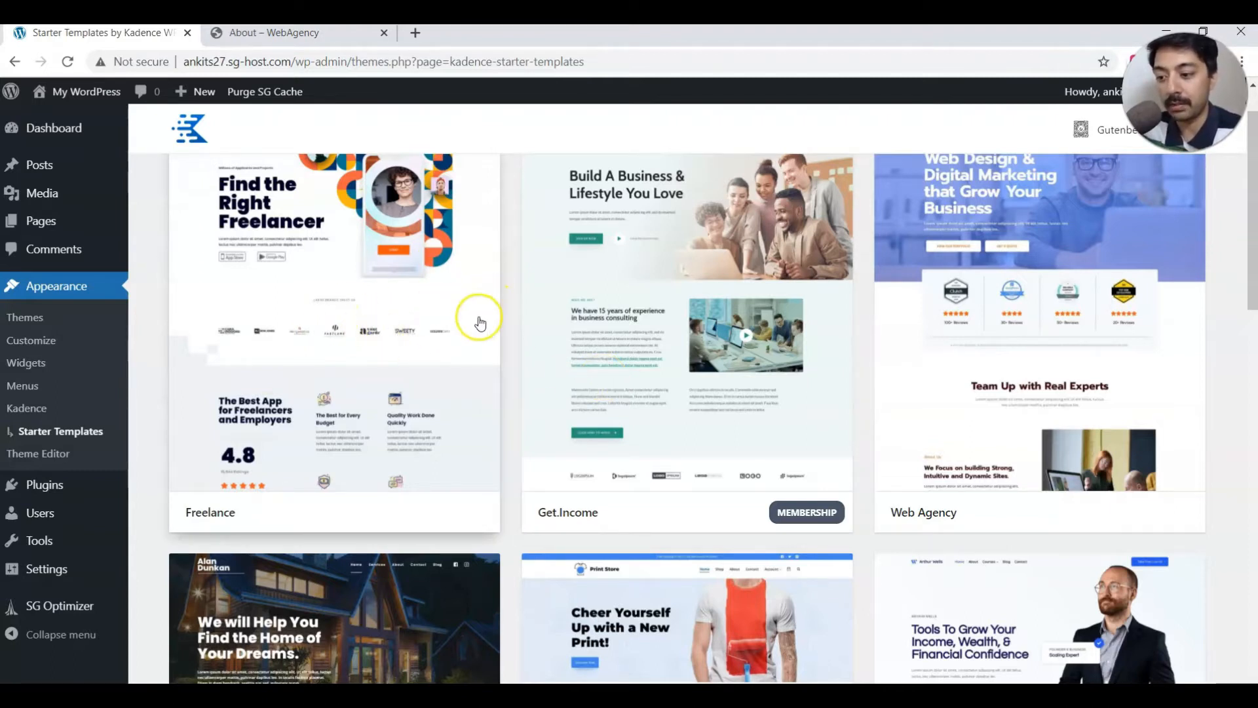
{"action": "scroll", "coordinate": [399, 424], "scroll_direction": "down", "scroll_amount": 4}
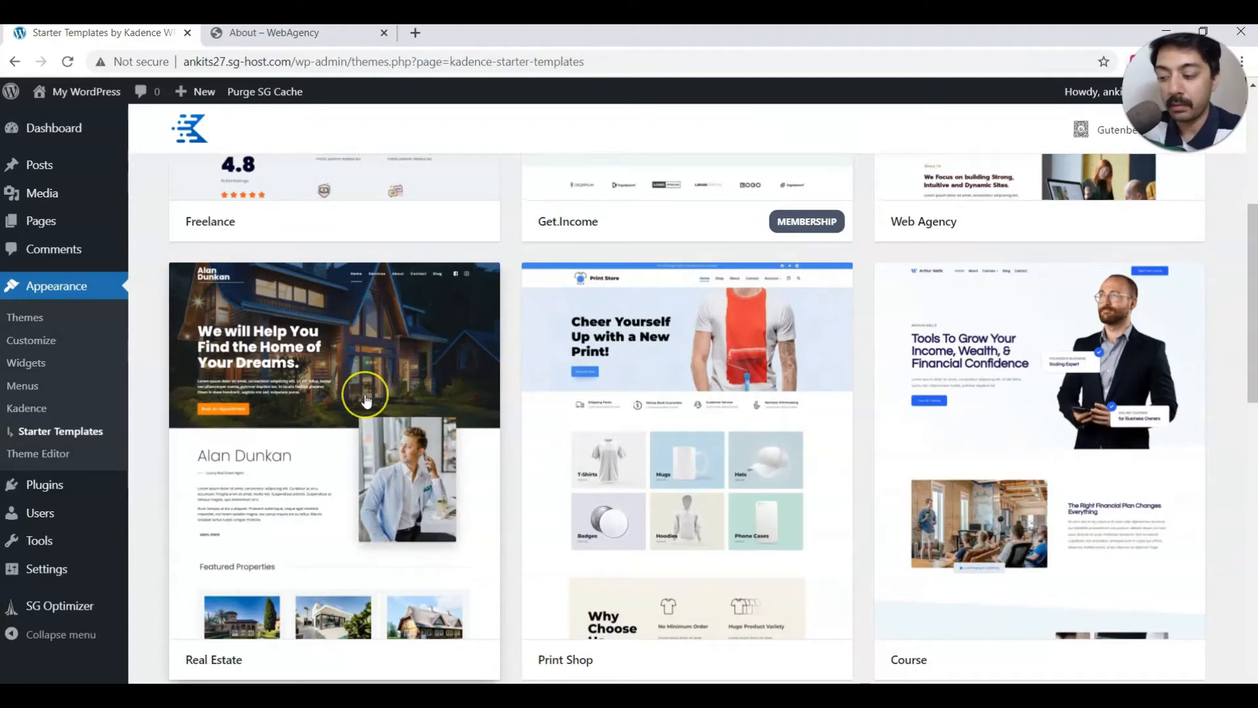
{"action": "scroll", "coordinate": [366, 393], "scroll_direction": "down", "scroll_amount": 2}
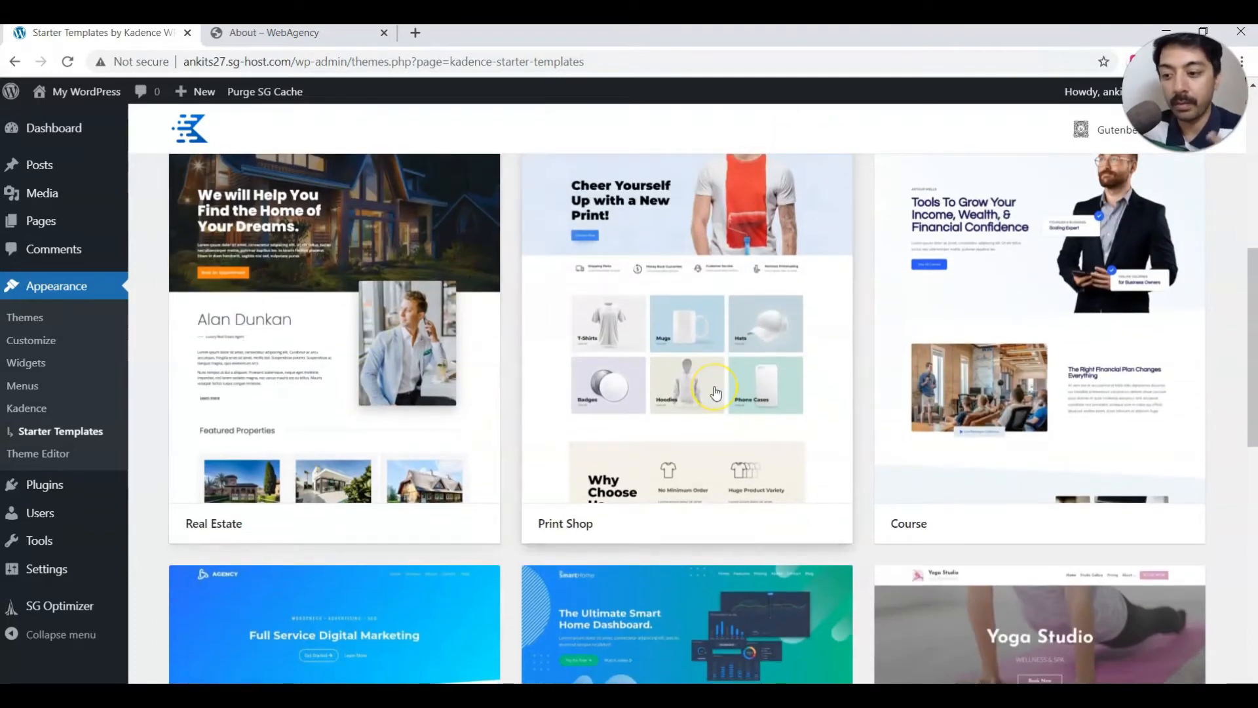
{"action": "scroll", "coordinate": [1087, 380], "scroll_direction": "down", "scroll_amount": 3}
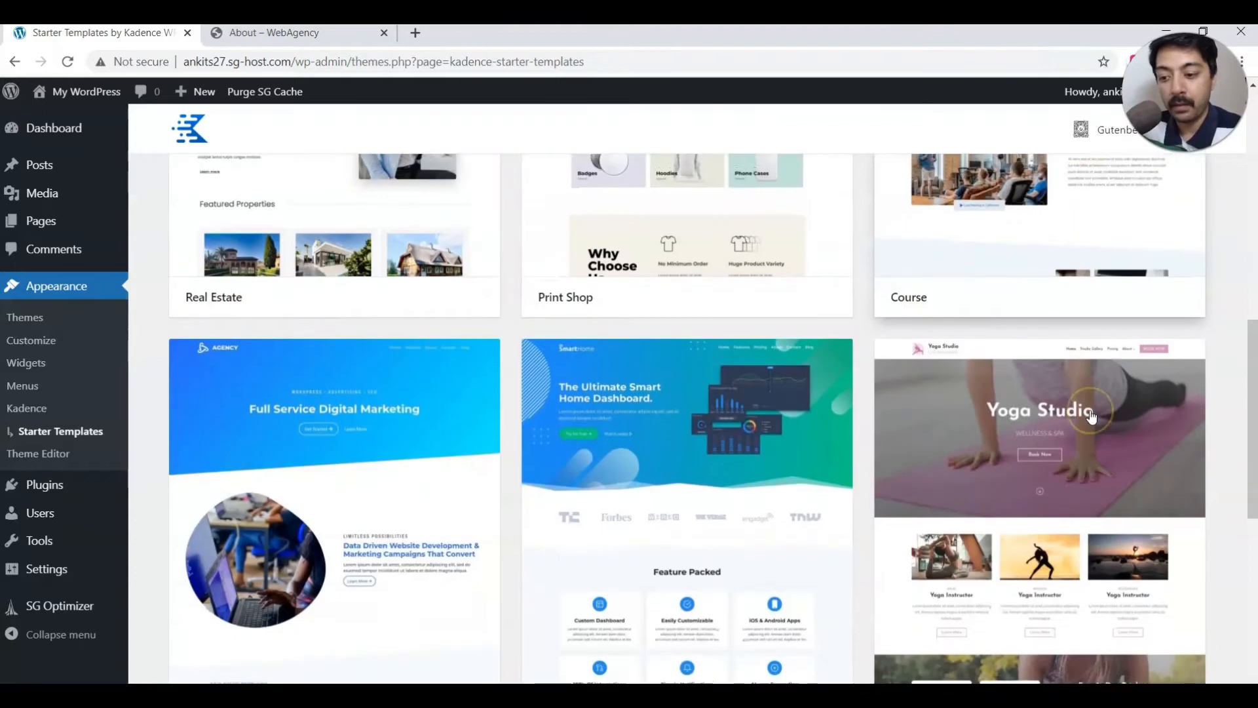
{"action": "scroll", "coordinate": [990, 501], "scroll_direction": "down", "scroll_amount": 7}
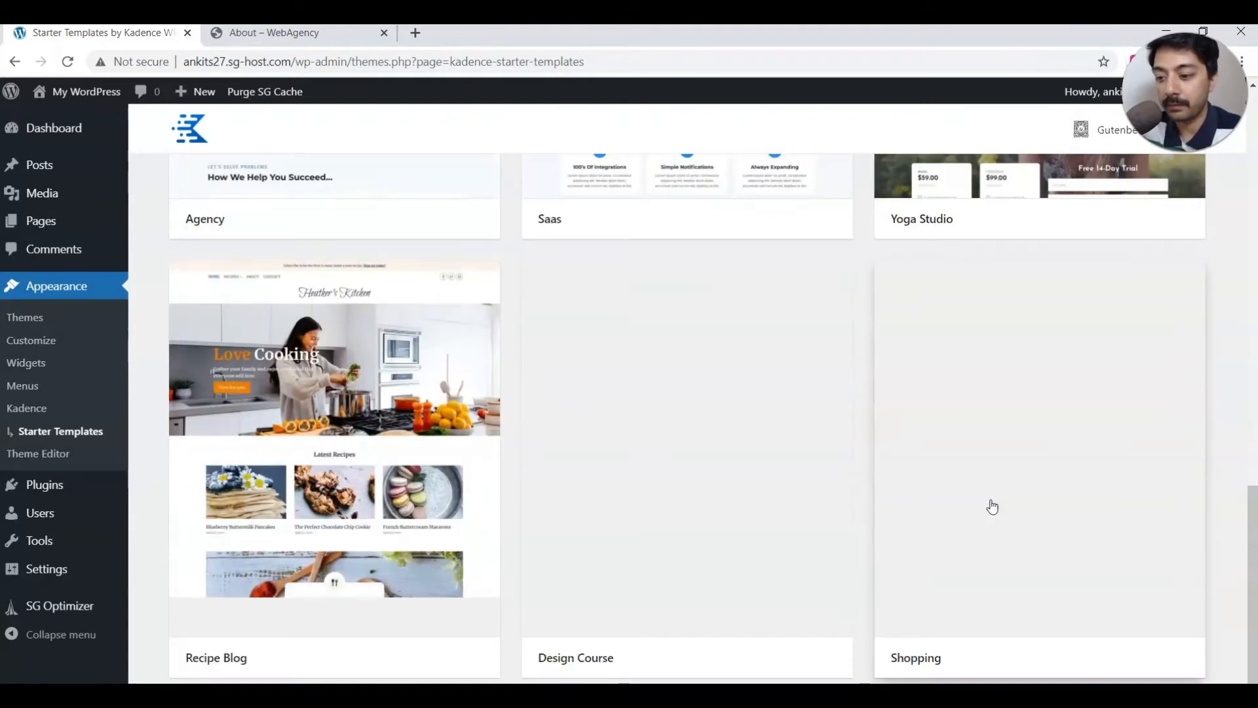
{"action": "scroll", "coordinate": [992, 506], "scroll_direction": "up", "scroll_amount": 15}
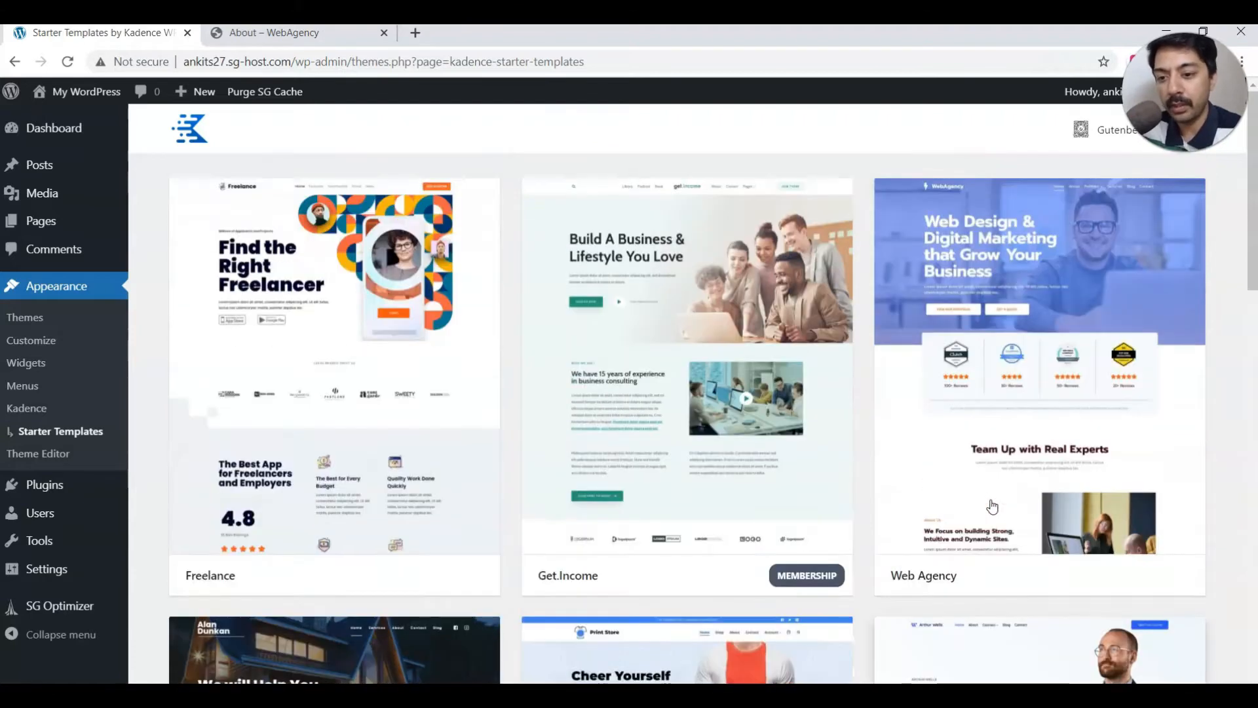
- Import the Web Agency starter template as a full site, including the required Kadence Blocks plugin
{"action": "left_click", "coordinate": [1033, 392]}
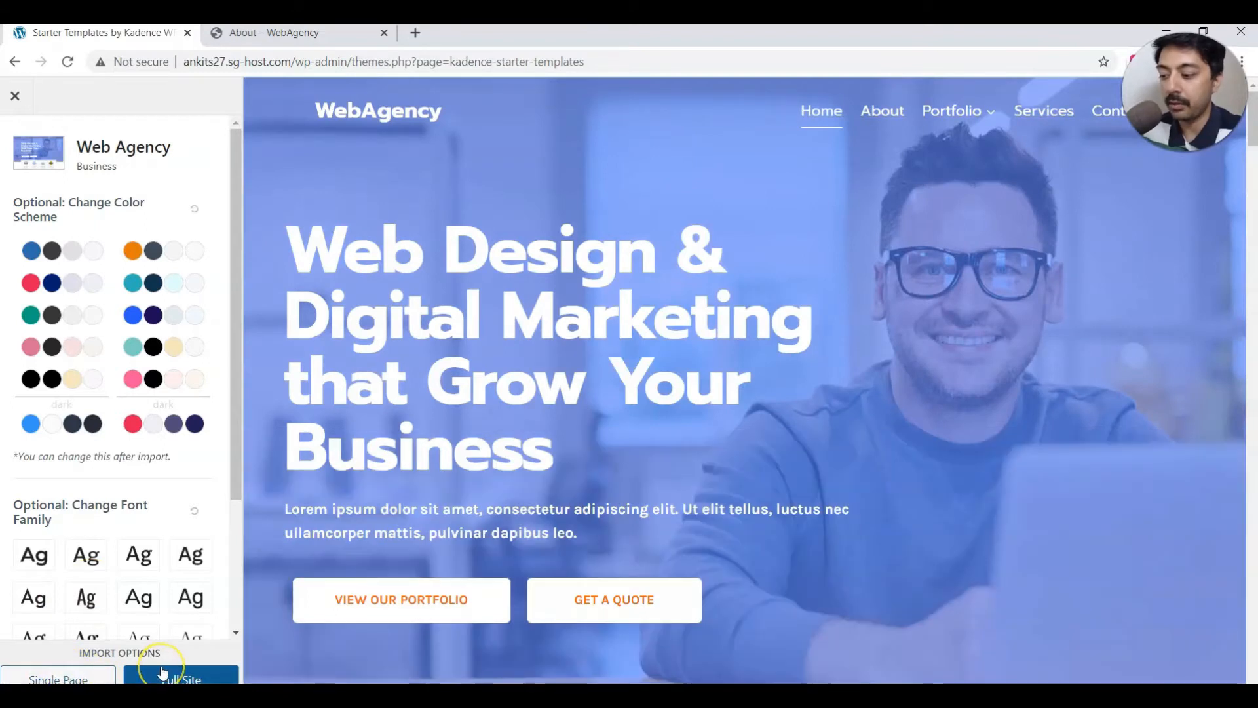
{"action": "left_click", "coordinate": [199, 675]}
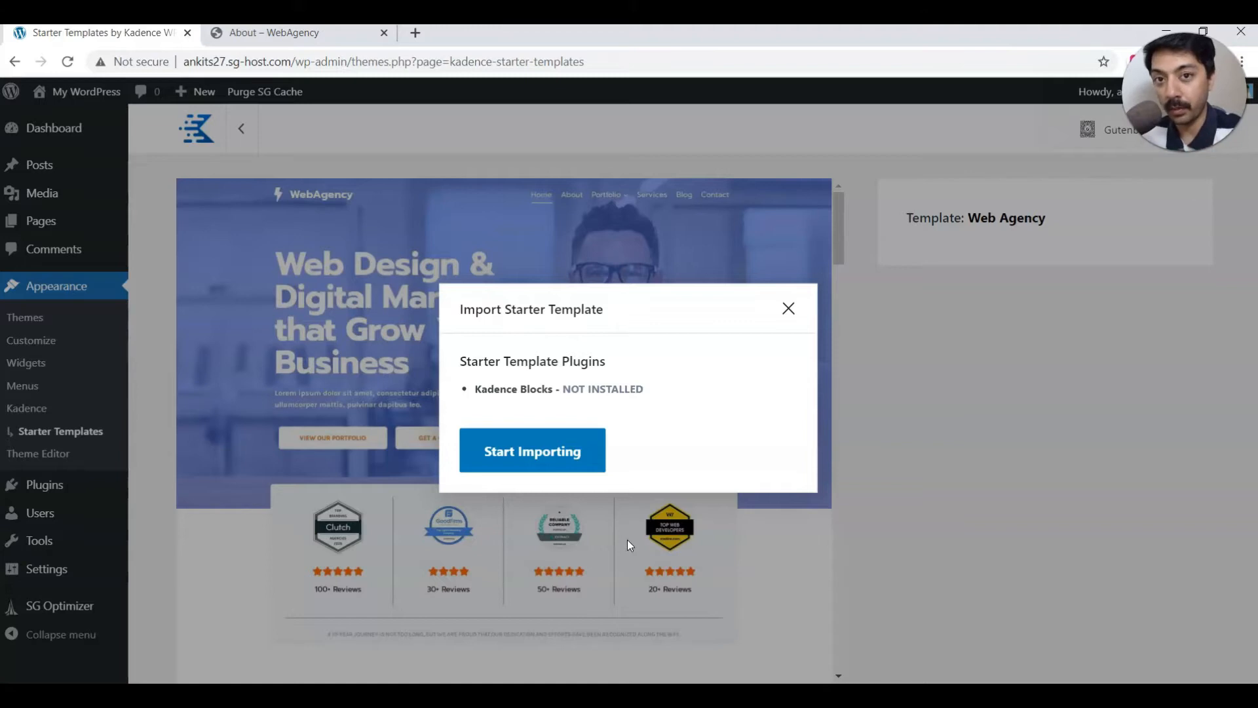
{"action": "left_click", "coordinate": [551, 450]}
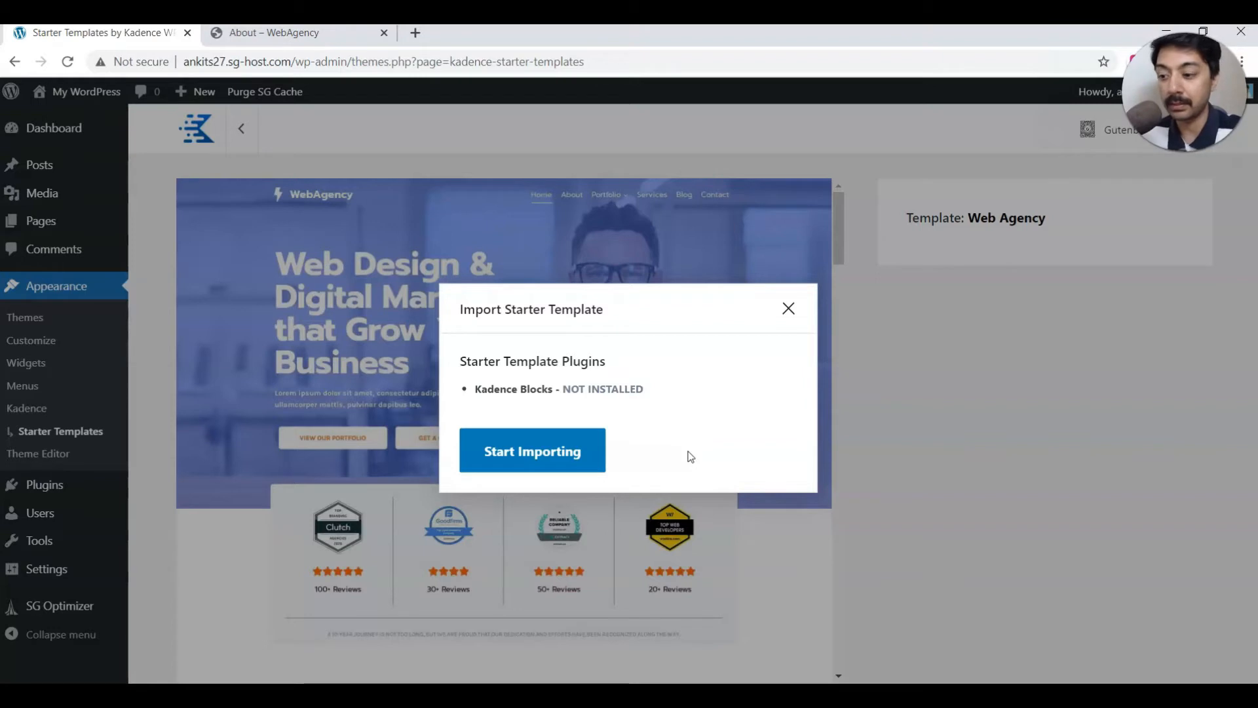
{"action": "left_click", "coordinate": [564, 450]}
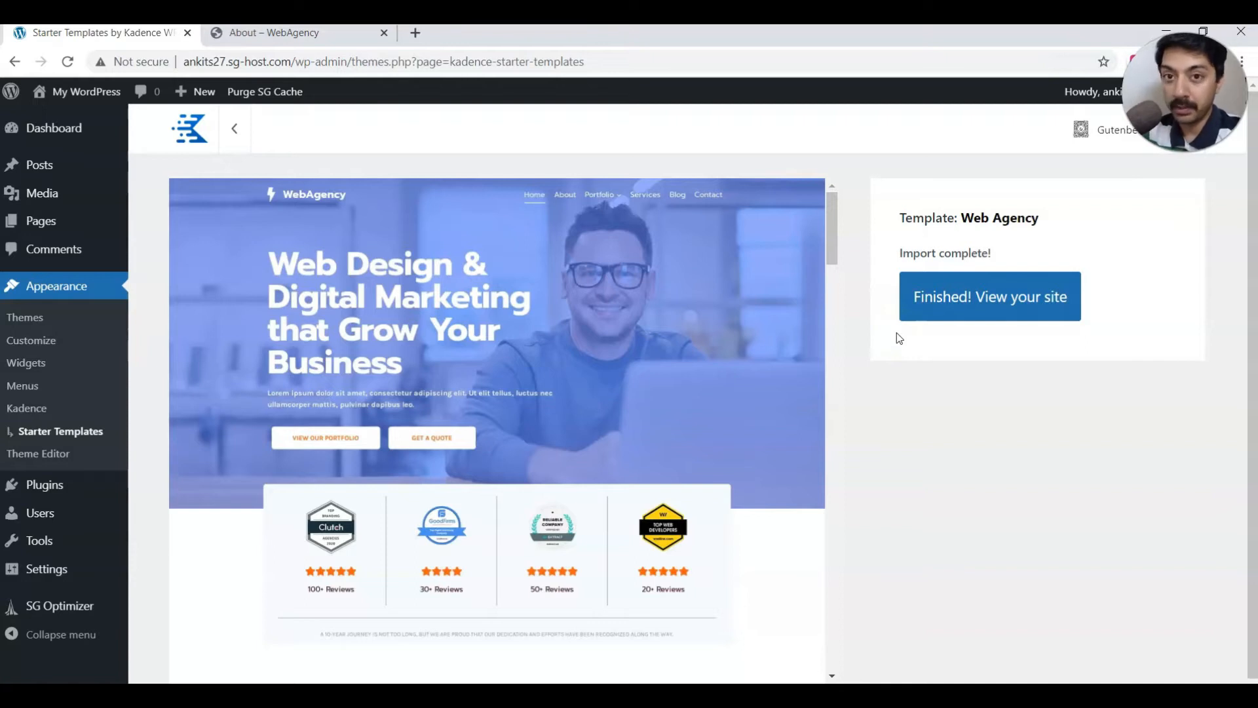
- View the finished site and review the imported home page from the hero section down to the portfolio images
{"action": "left_click", "coordinate": [996, 301]}
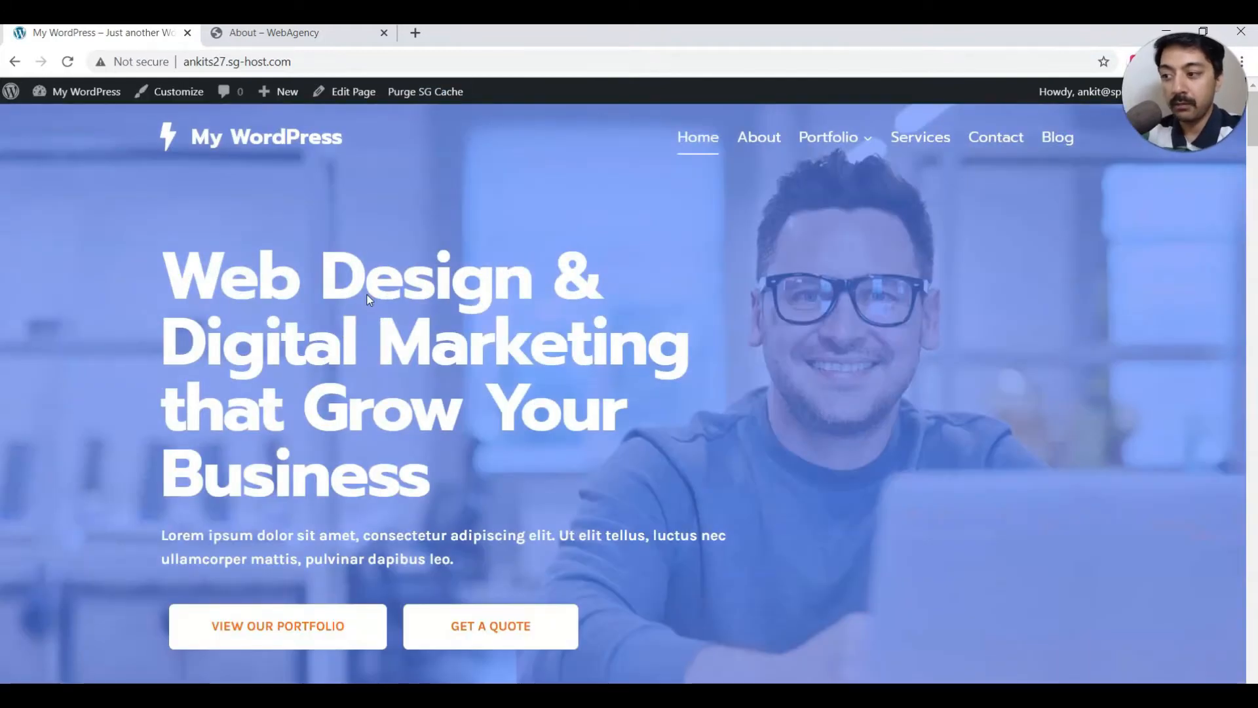
{"action": "scroll", "coordinate": [369, 299], "scroll_direction": "down", "scroll_amount": 3}
{"action": "scroll", "coordinate": [365, 301], "scroll_direction": "down", "scroll_amount": 1}
{"action": "left_click", "coordinate": [319, 290]}
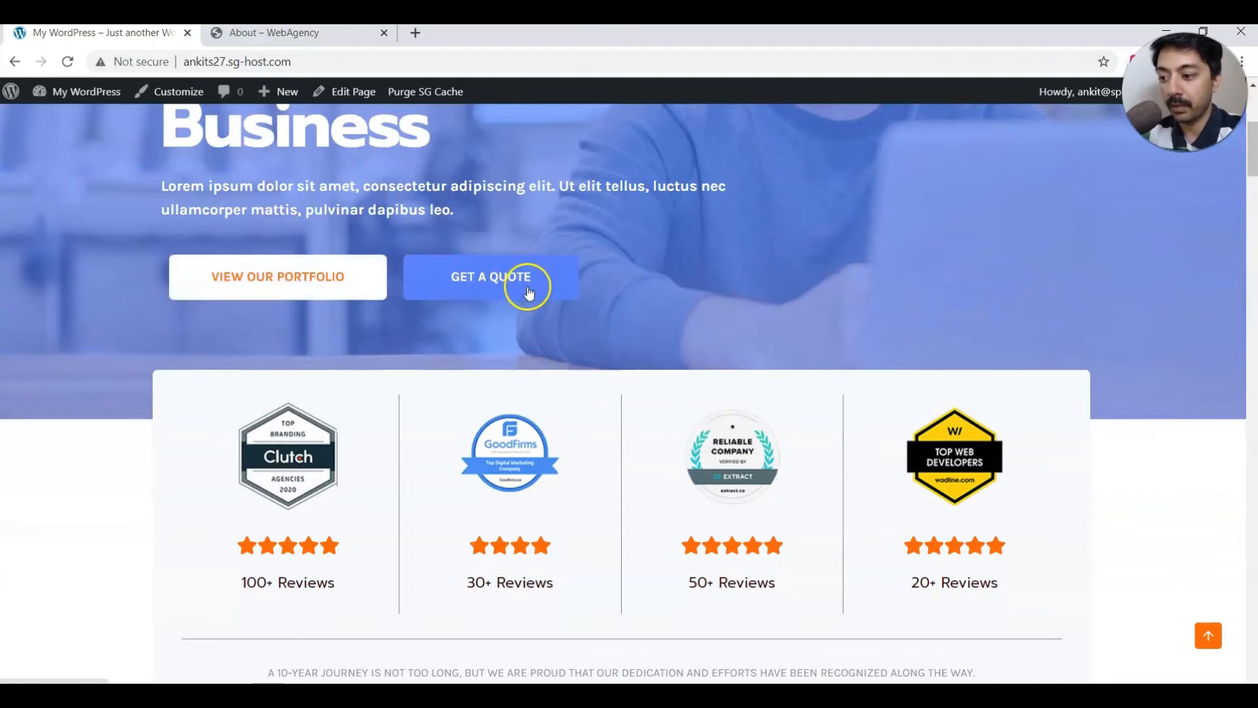
{"action": "scroll", "coordinate": [651, 289], "scroll_direction": "down", "scroll_amount": 3}
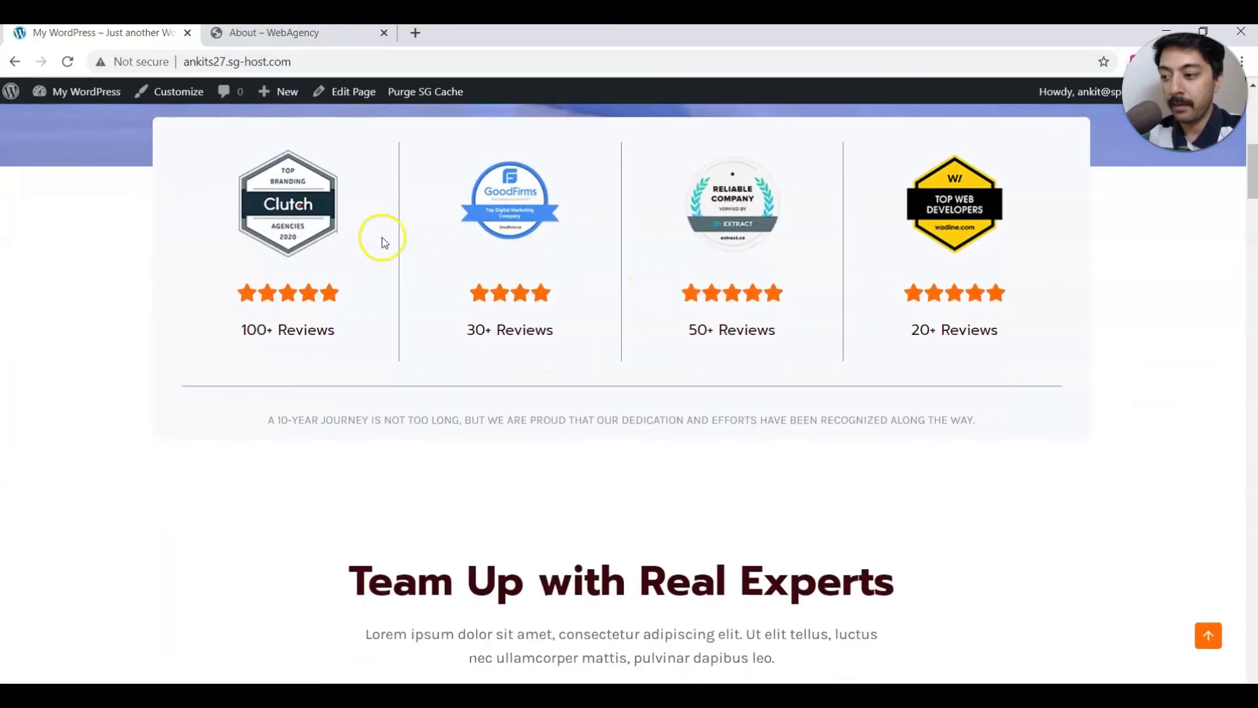
{"action": "scroll", "coordinate": [604, 393], "scroll_direction": "down", "scroll_amount": 5}
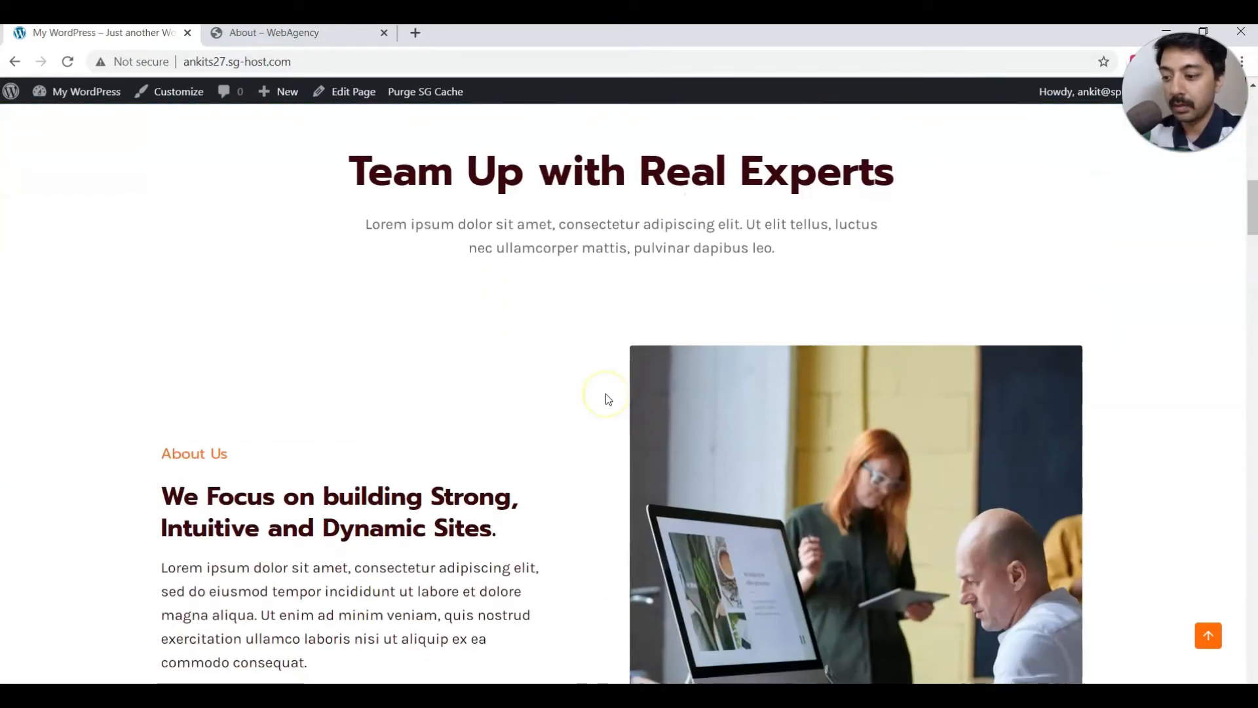
{"action": "scroll", "coordinate": [466, 378], "scroll_direction": "down", "scroll_amount": 10}
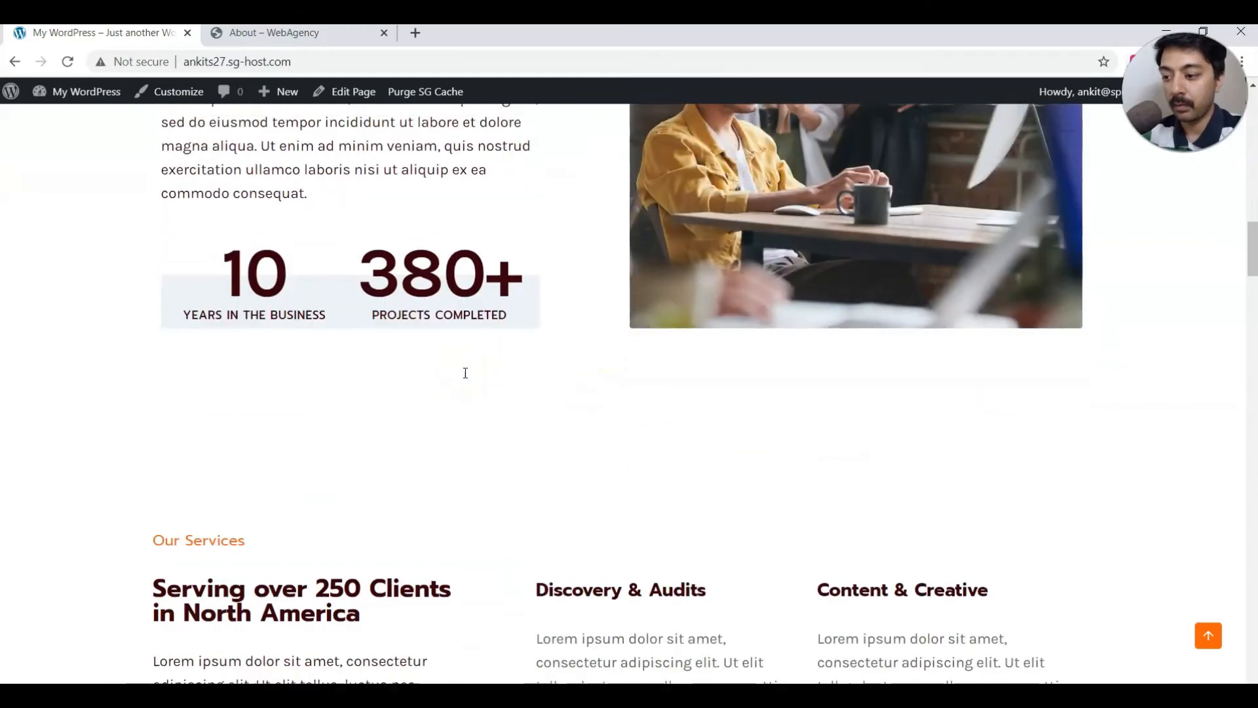
{"action": "scroll", "coordinate": [466, 378], "scroll_direction": "down", "scroll_amount": 15}
{"action": "scroll", "coordinate": [332, 390], "scroll_direction": "up", "scroll_amount": 6}
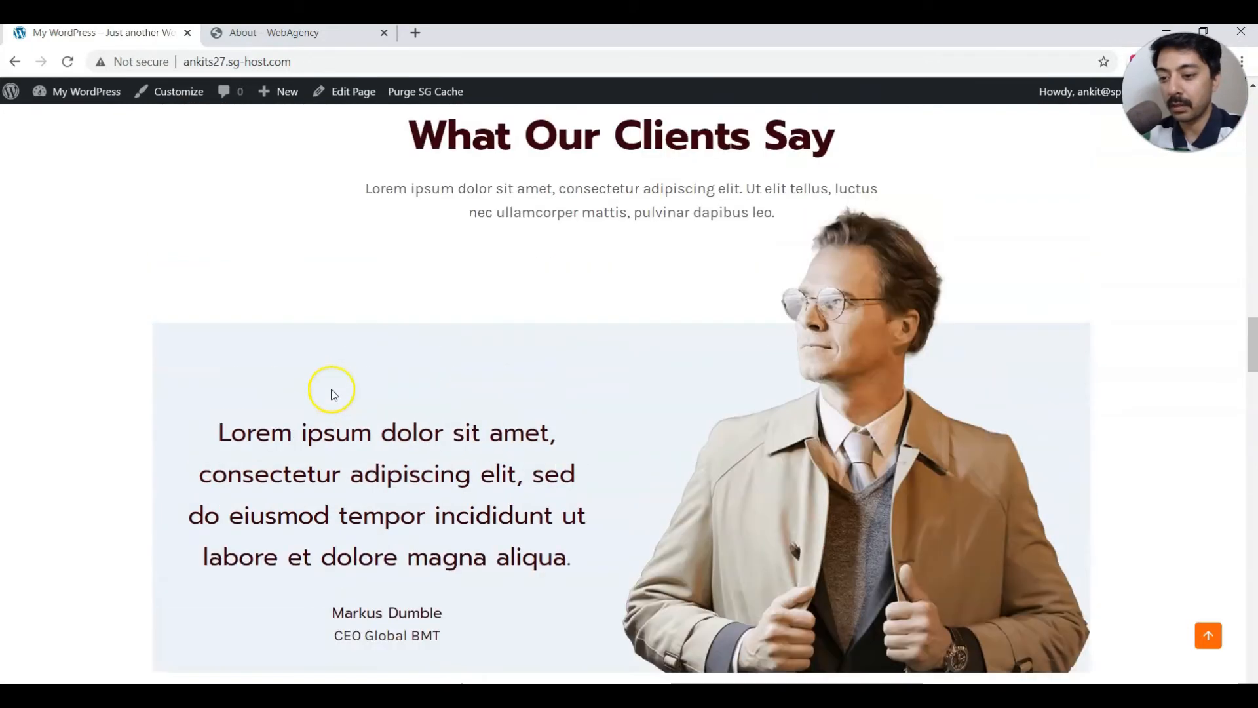
{"action": "left_click", "coordinate": [270, 34]}
{"action": "scroll", "coordinate": [513, 215], "scroll_direction": "down", "scroll_amount": 13}
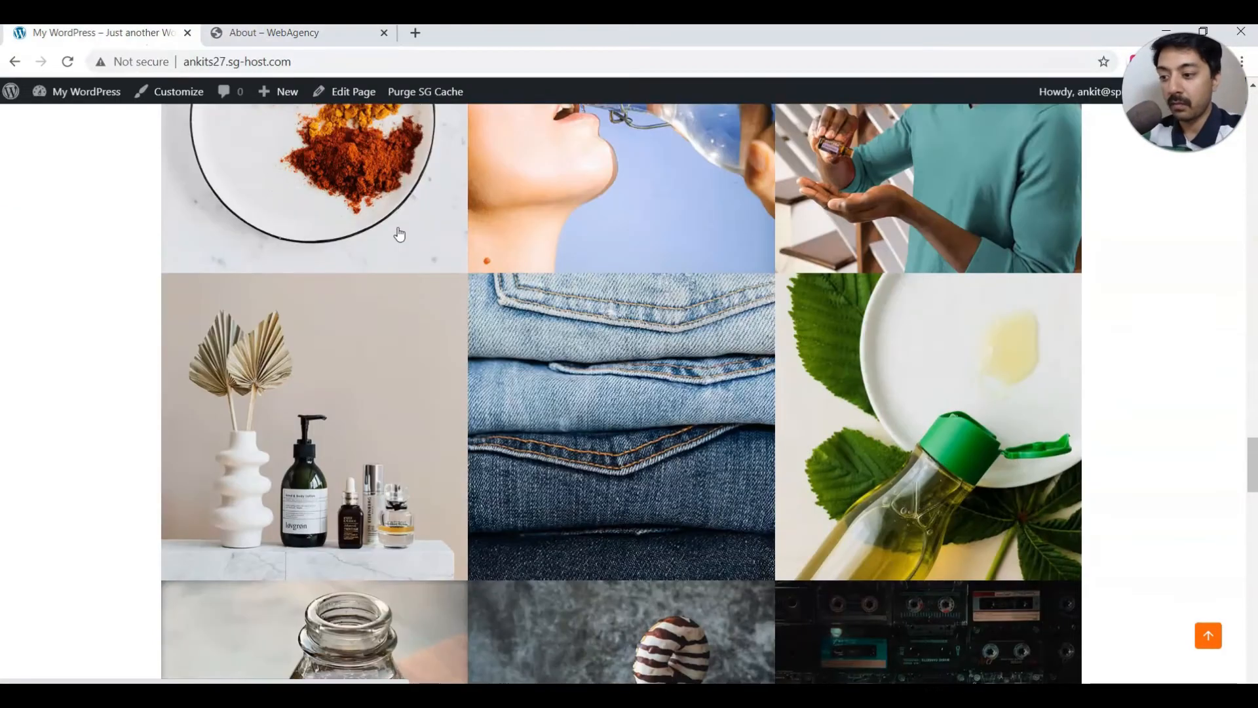
{"action": "scroll", "coordinate": [398, 229], "scroll_direction": "down", "scroll_amount": 1}
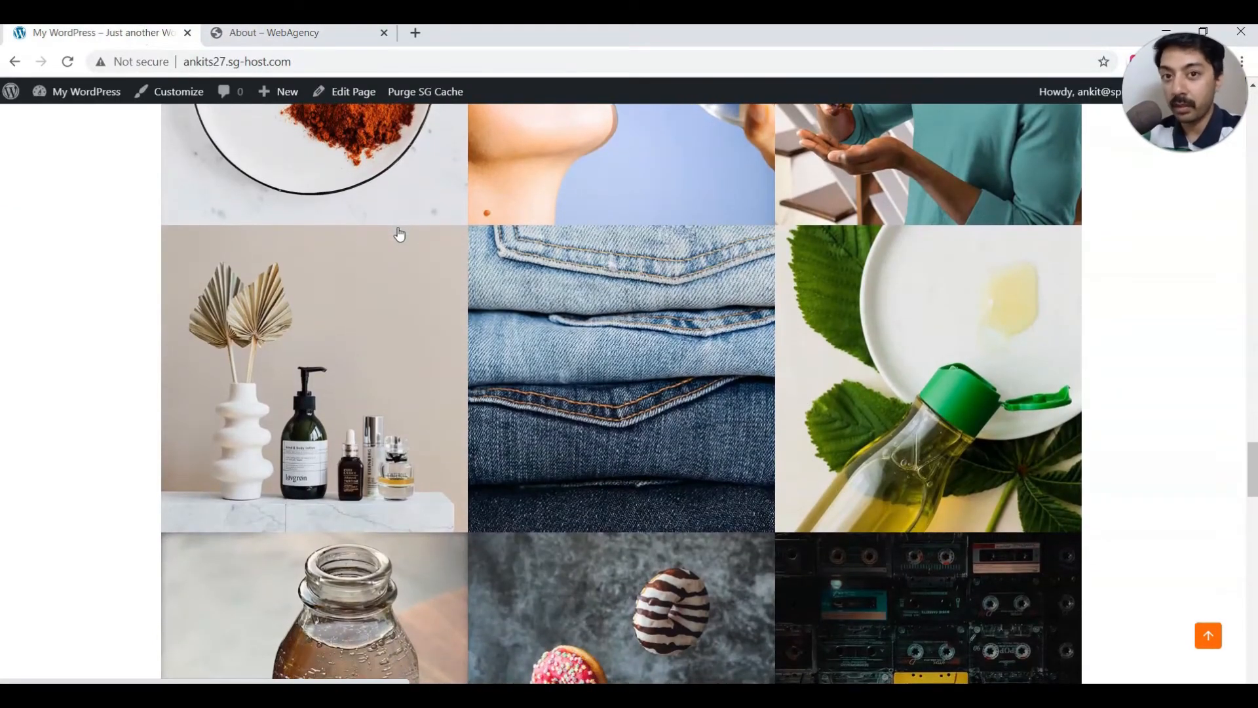
{"action": "scroll", "coordinate": [399, 231], "scroll_direction": "up", "scroll_amount": 10}
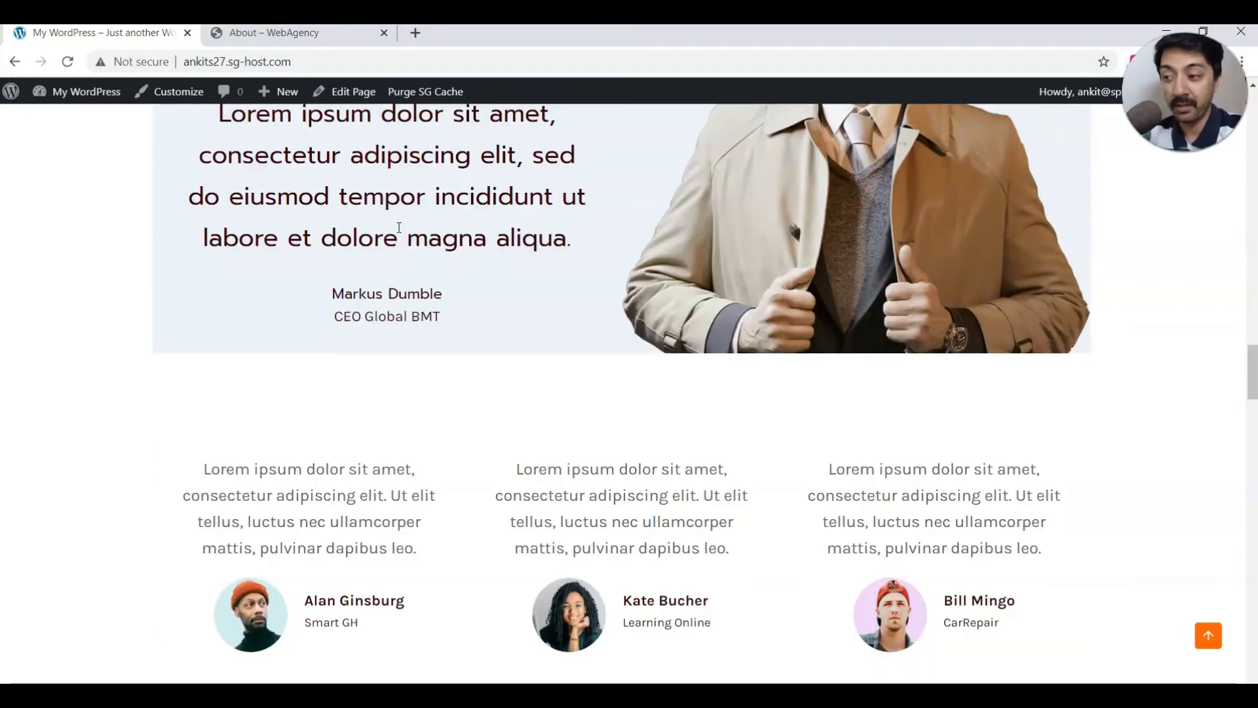
{"action": "scroll", "coordinate": [398, 227], "scroll_direction": "up", "scroll_amount": 20}
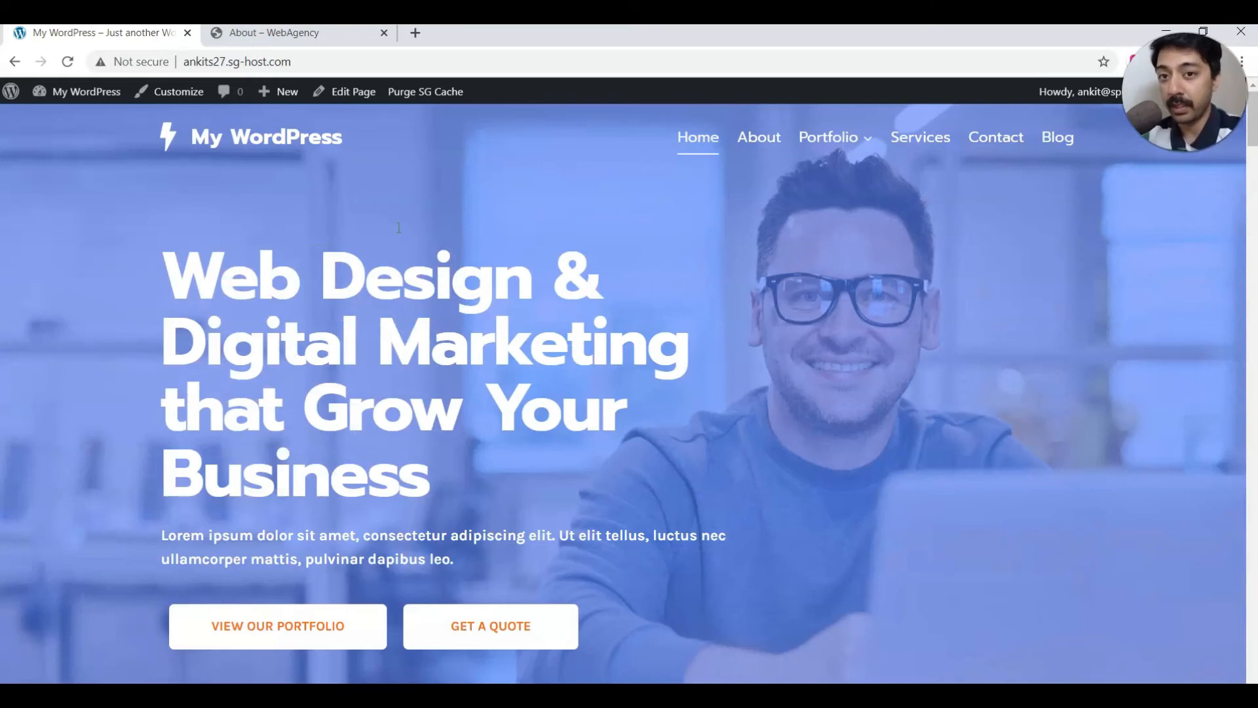
- Open the Home page in the block editor, dismissing the welcome guide, and inspect the hero's Row Layout block settings
{"action": "left_click", "coordinate": [357, 89]}
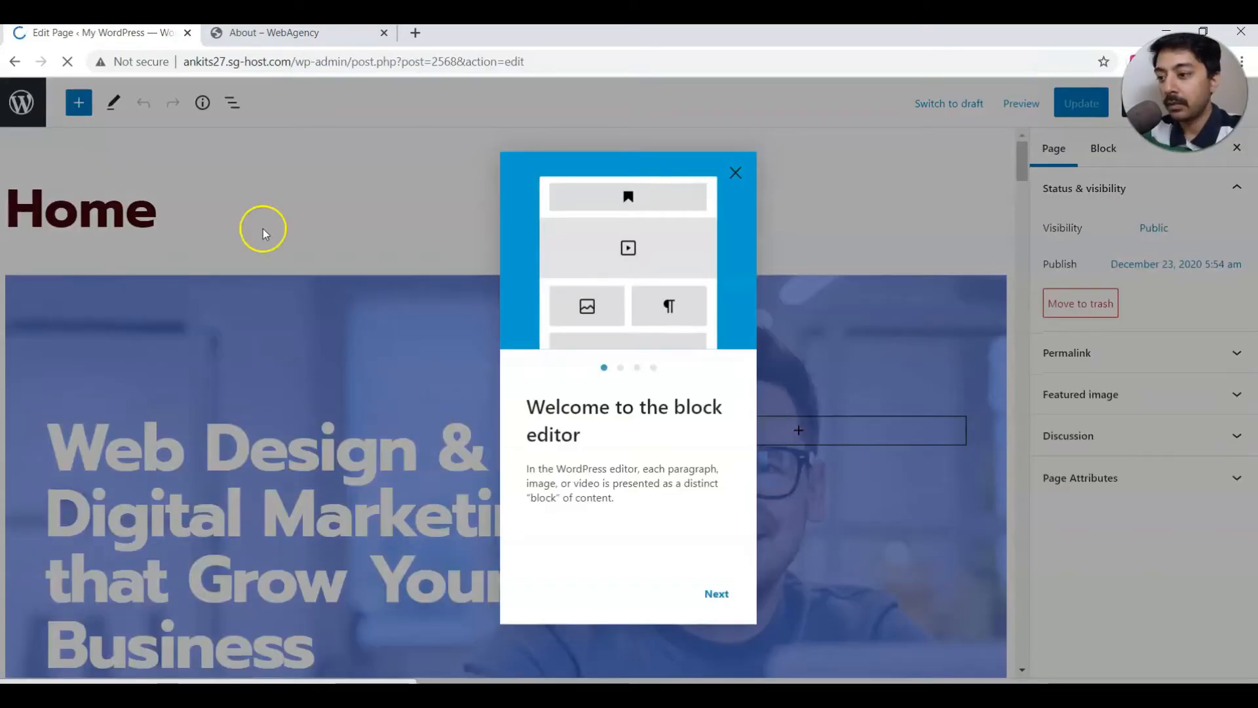
{"action": "left_click", "coordinate": [735, 173]}
{"action": "scroll", "coordinate": [486, 401], "scroll_direction": "down", "scroll_amount": 1}
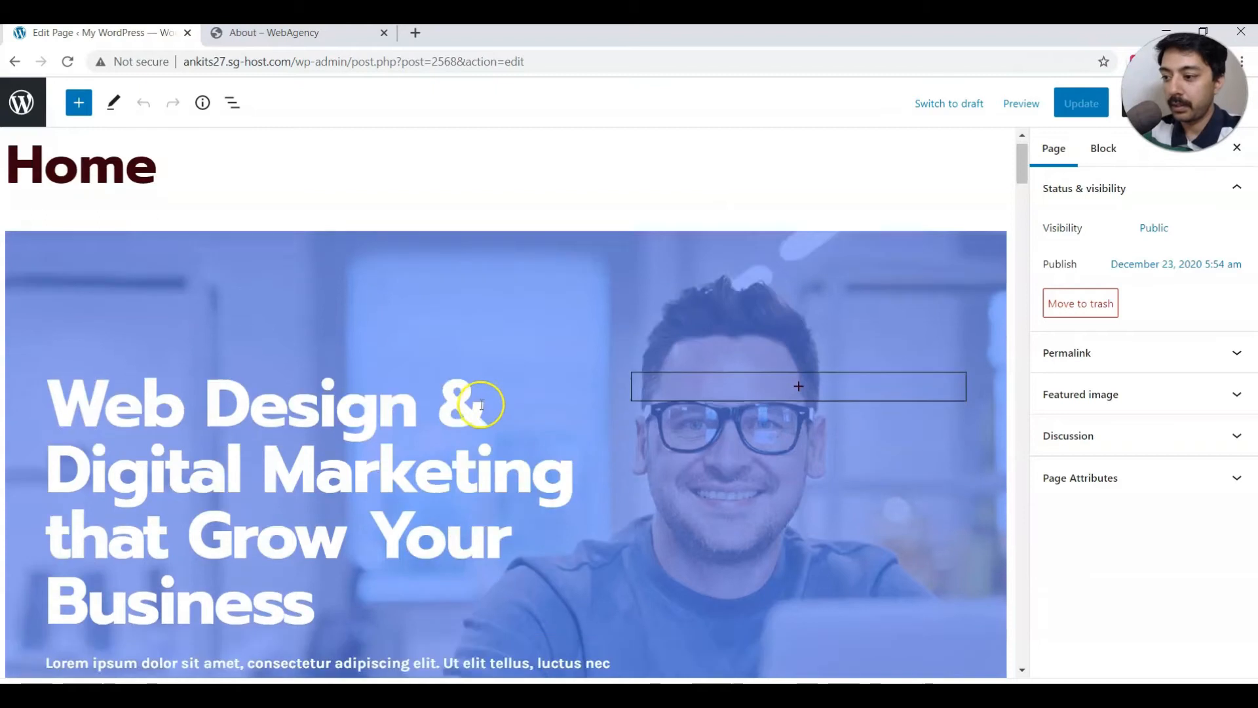
{"action": "left_click", "coordinate": [514, 227]}
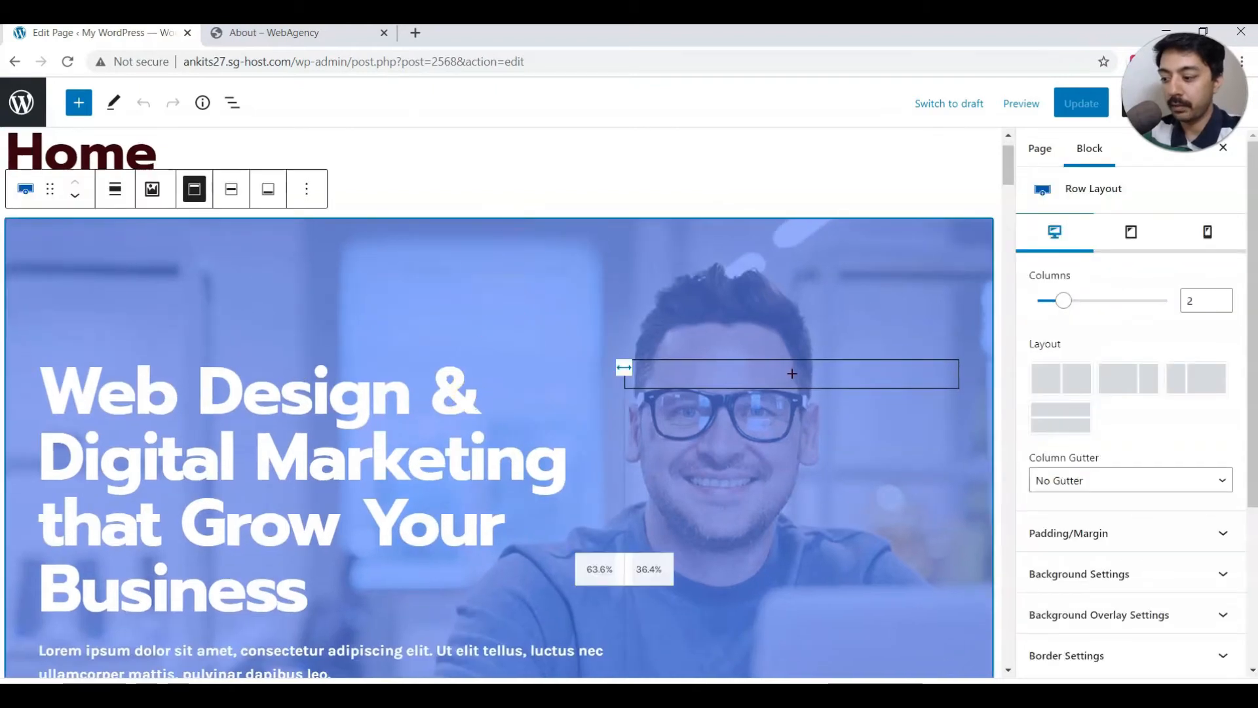
{"action": "scroll", "coordinate": [326, 446], "scroll_direction": "down", "scroll_amount": 2}
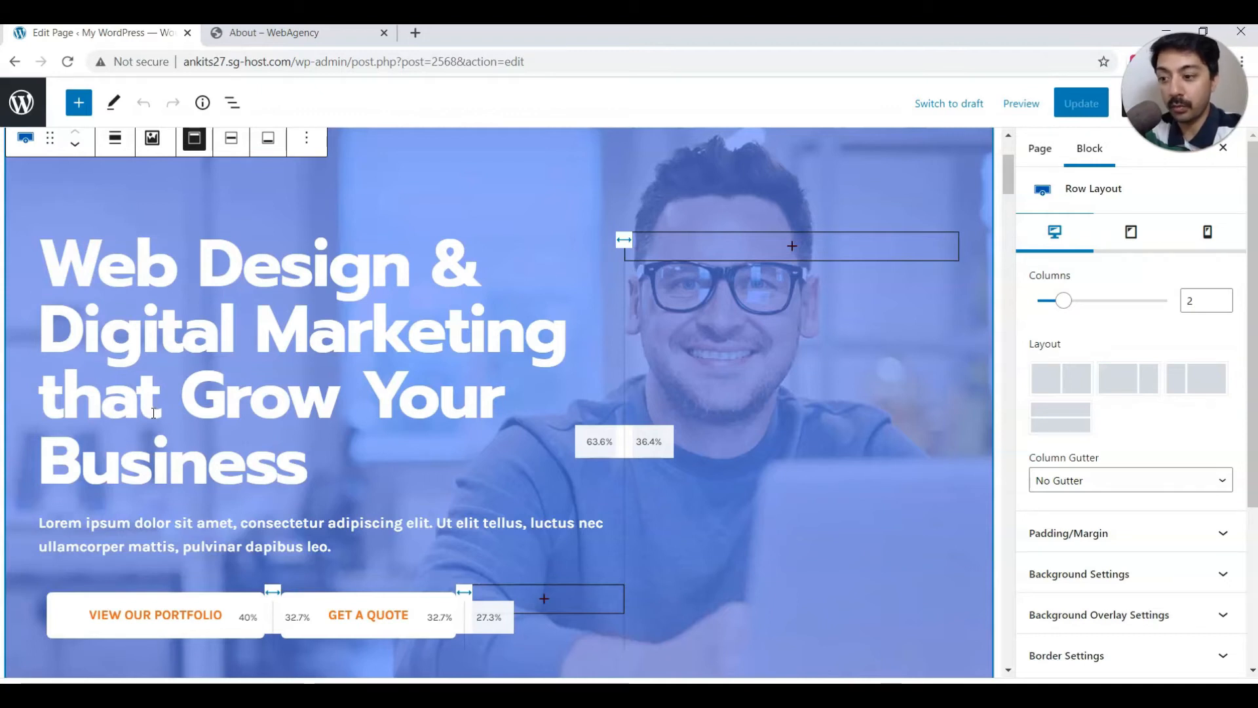
{"action": "left_click", "coordinate": [52, 489]}
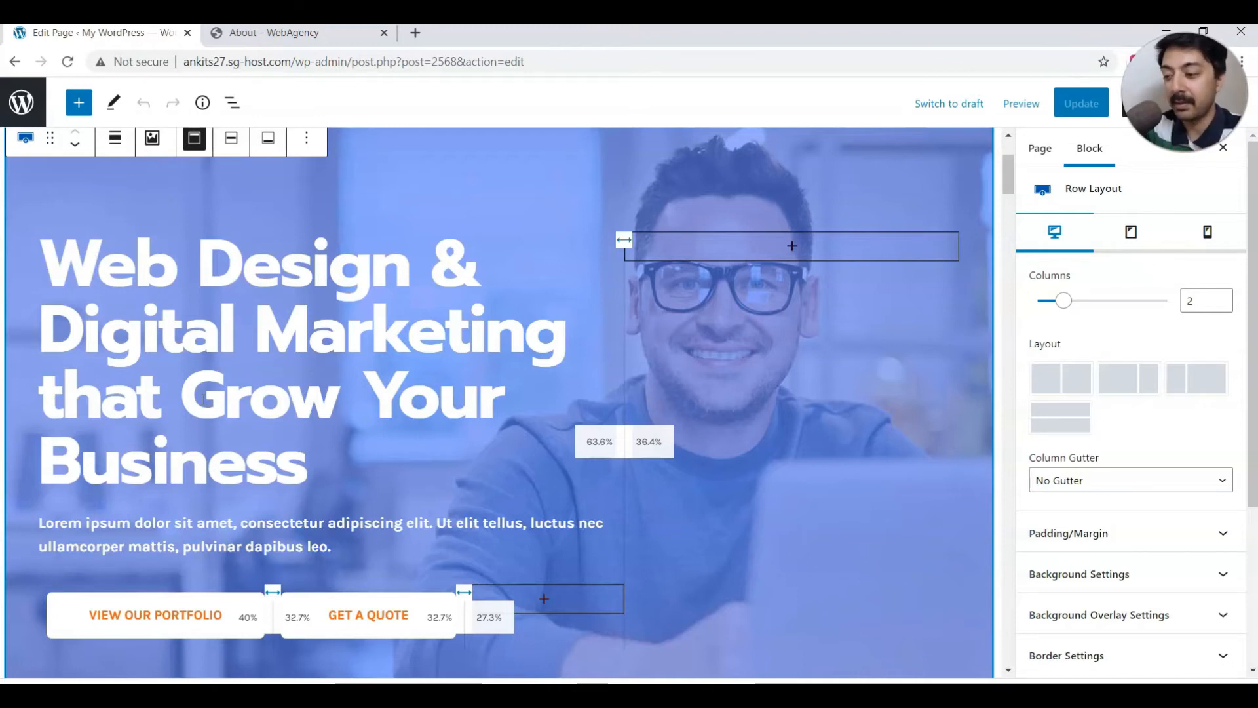
- Examine the Clutch badge's image block settings and its options for replacing the image
{"action": "scroll", "coordinate": [205, 398], "scroll_direction": "down", "scroll_amount": 6}
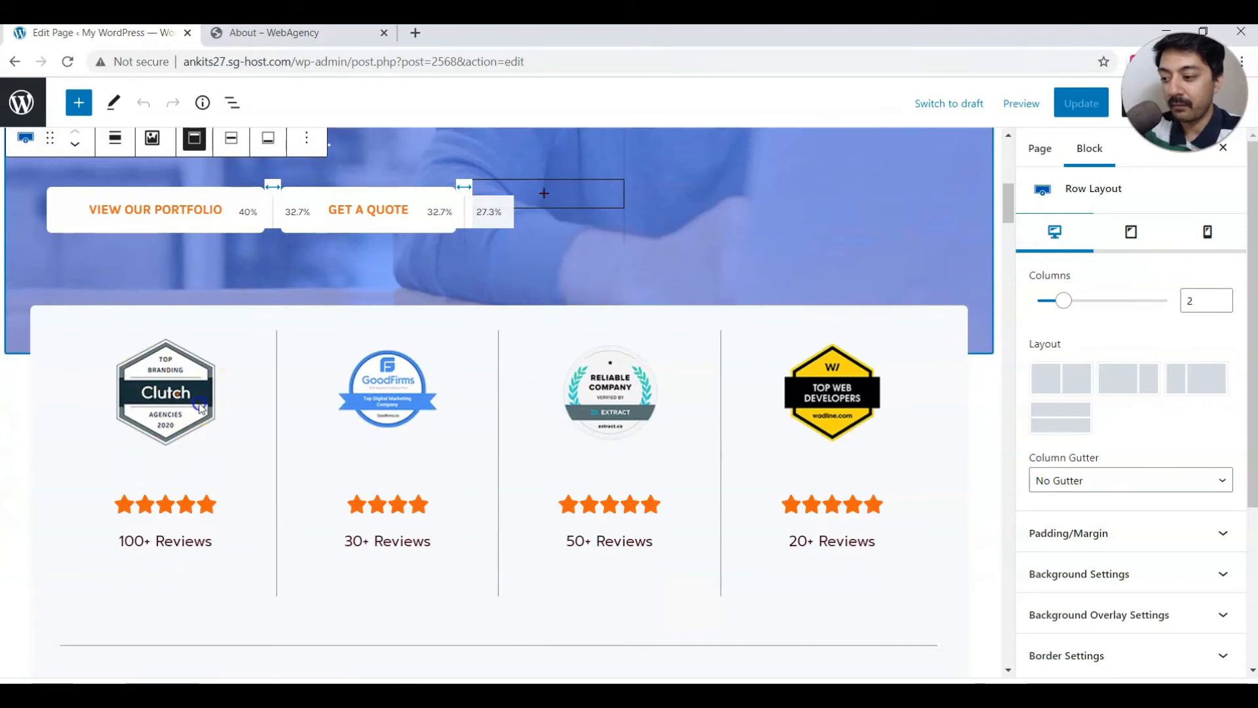
{"action": "left_click", "coordinate": [201, 408]}
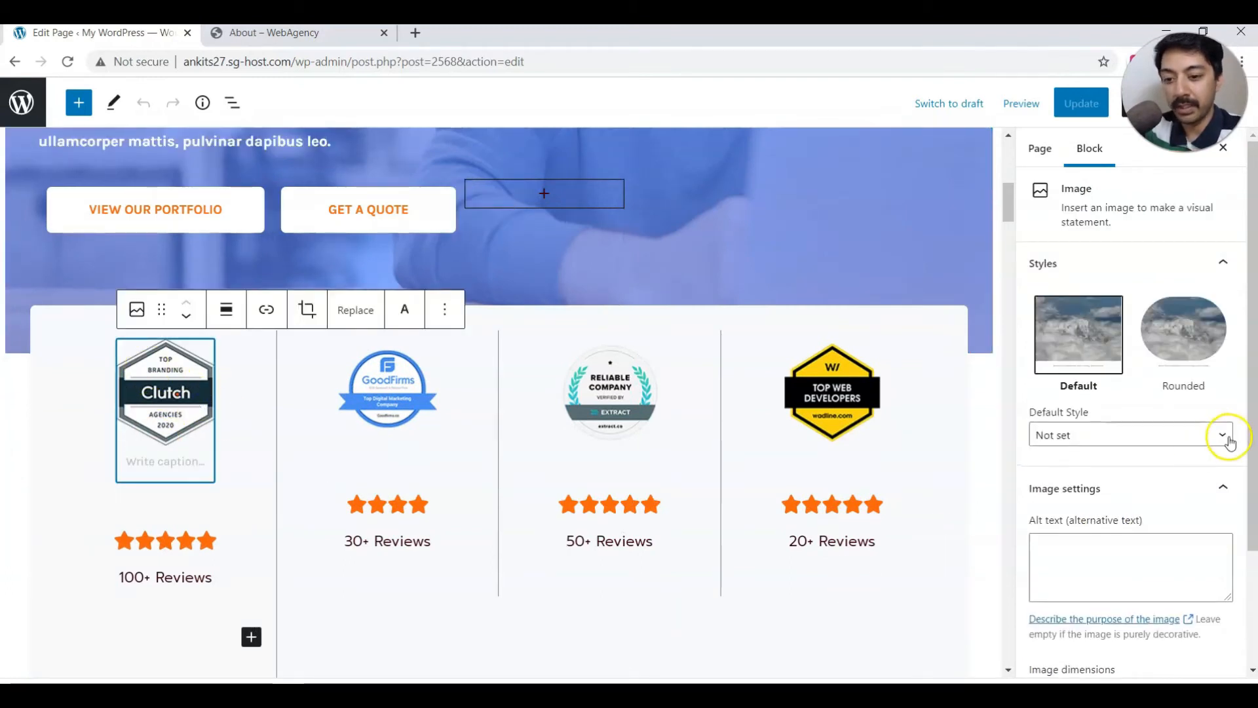
{"action": "scroll", "coordinate": [1230, 440], "scroll_direction": "down", "scroll_amount": 2}
{"action": "scroll", "coordinate": [1231, 436], "scroll_direction": "up", "scroll_amount": 2}
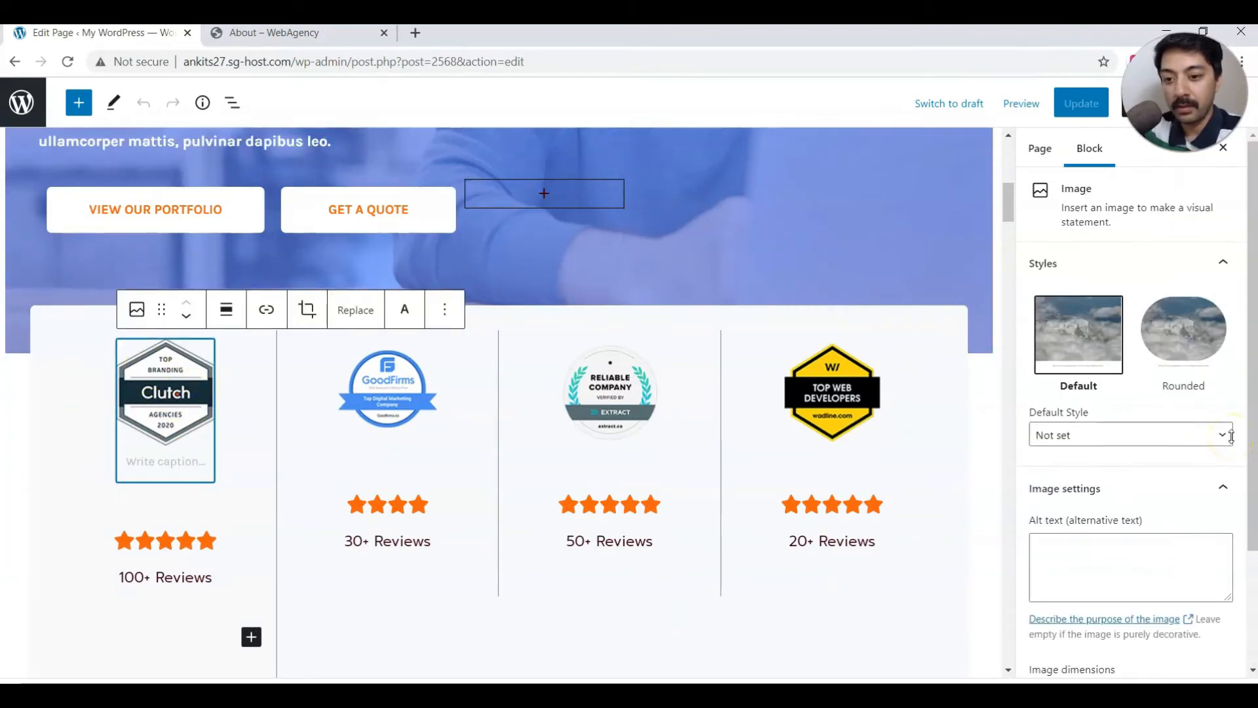
{"action": "left_click", "coordinate": [355, 311]}
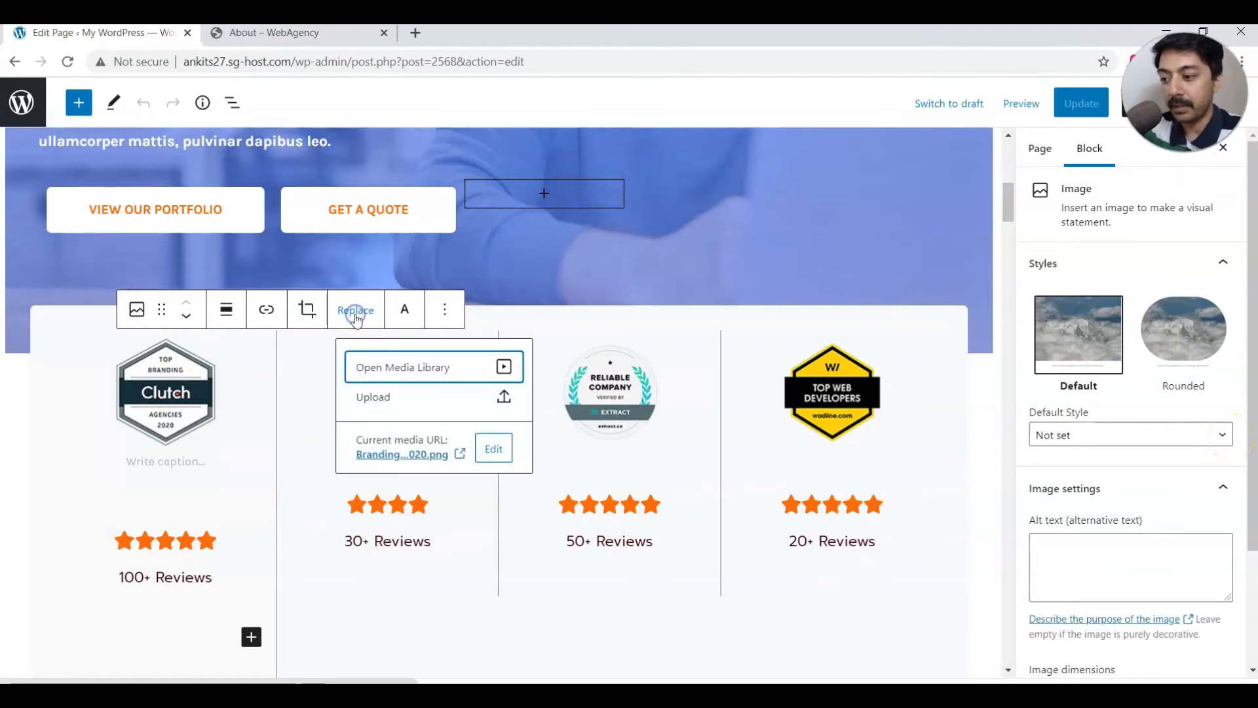
{"action": "left_click", "coordinate": [575, 270]}
- Inspect the block settings of the About Us heading, its section, and the neighbouring image gallery
{"action": "scroll", "coordinate": [576, 270], "scroll_direction": "down", "scroll_amount": 15}
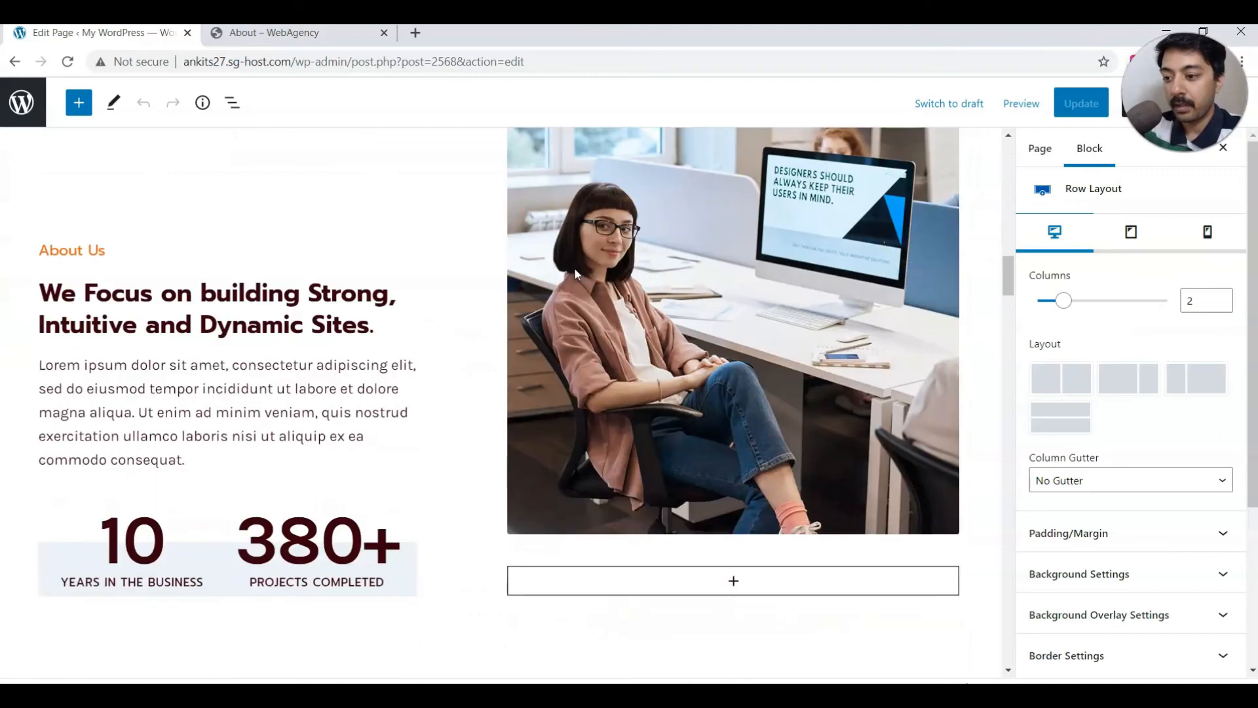
{"action": "left_click", "coordinate": [434, 294]}
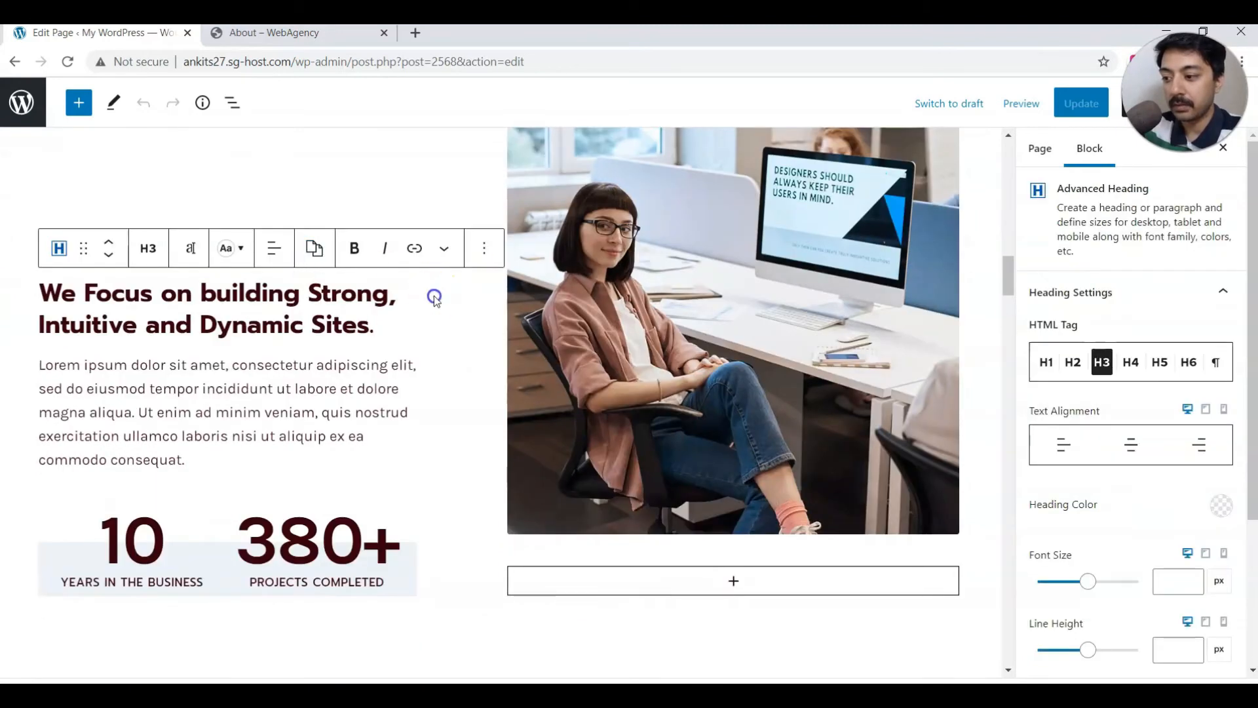
{"action": "scroll", "coordinate": [459, 367], "scroll_direction": "down", "scroll_amount": 1}
{"action": "left_click", "coordinate": [478, 360]}
{"action": "scroll", "coordinate": [536, 369], "scroll_direction": "up", "scroll_amount": 5}
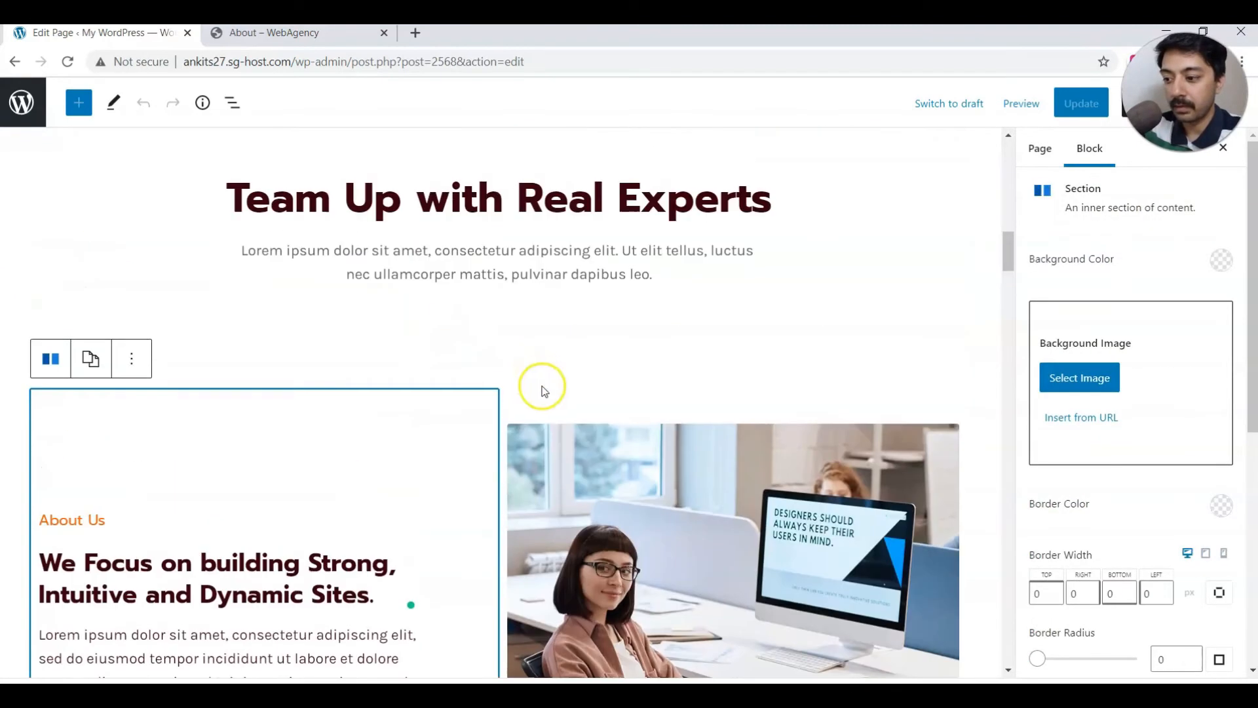
{"action": "scroll", "coordinate": [555, 439], "scroll_direction": "down", "scroll_amount": 2}
{"action": "left_click", "coordinate": [558, 434]}
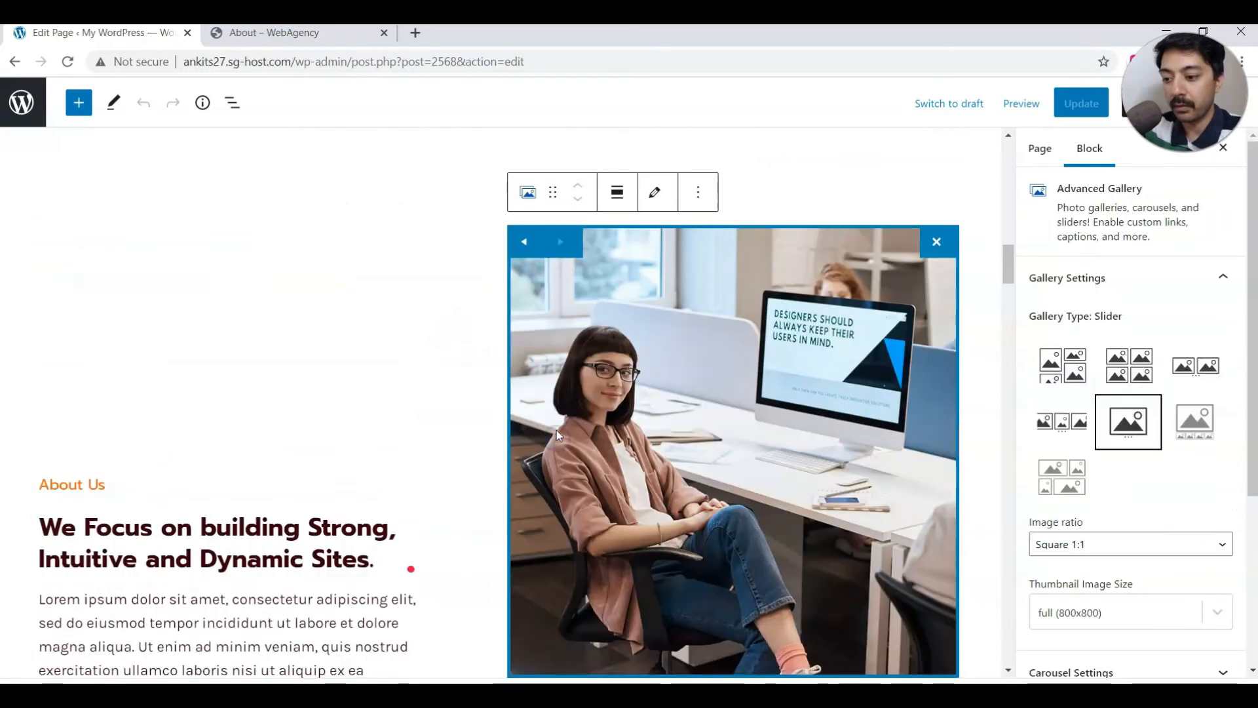
{"action": "left_click", "coordinate": [772, 215]}
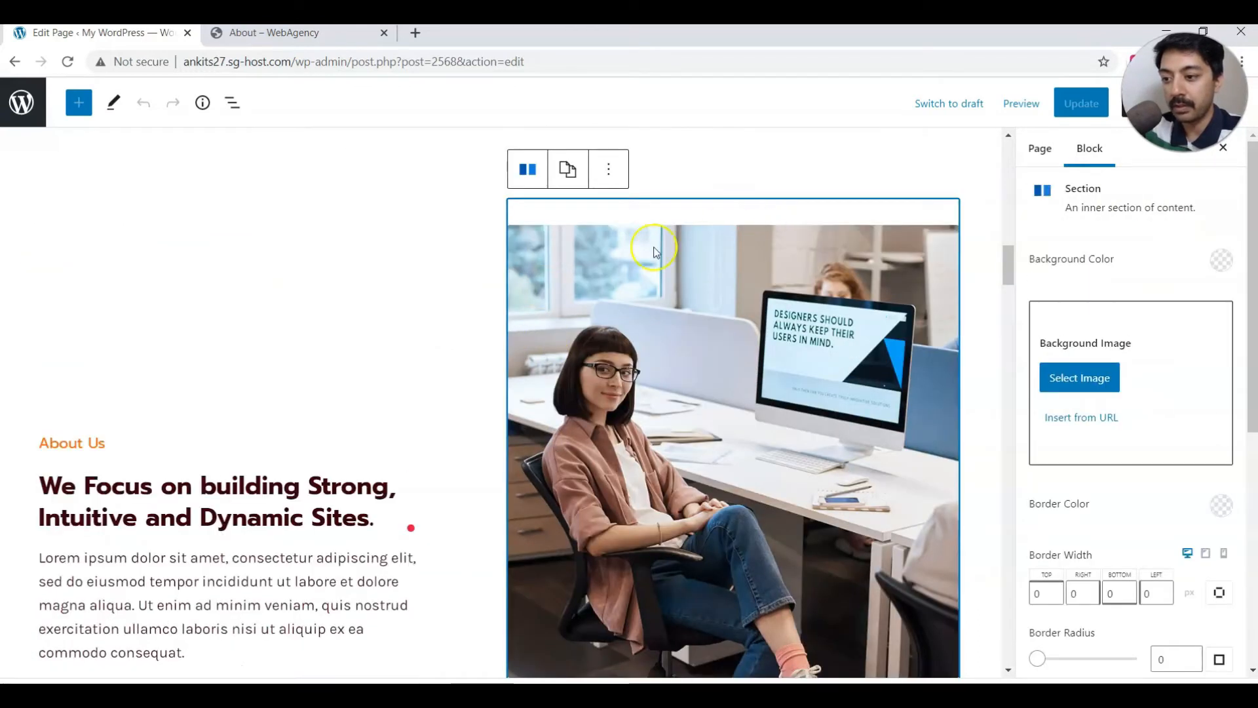
{"action": "scroll", "coordinate": [629, 252], "scroll_direction": "down", "scroll_amount": 8}
{"action": "scroll", "coordinate": [629, 251], "scroll_direction": "up", "scroll_amount": 4}
{"action": "scroll", "coordinate": [629, 250], "scroll_direction": "up", "scroll_amount": 10}
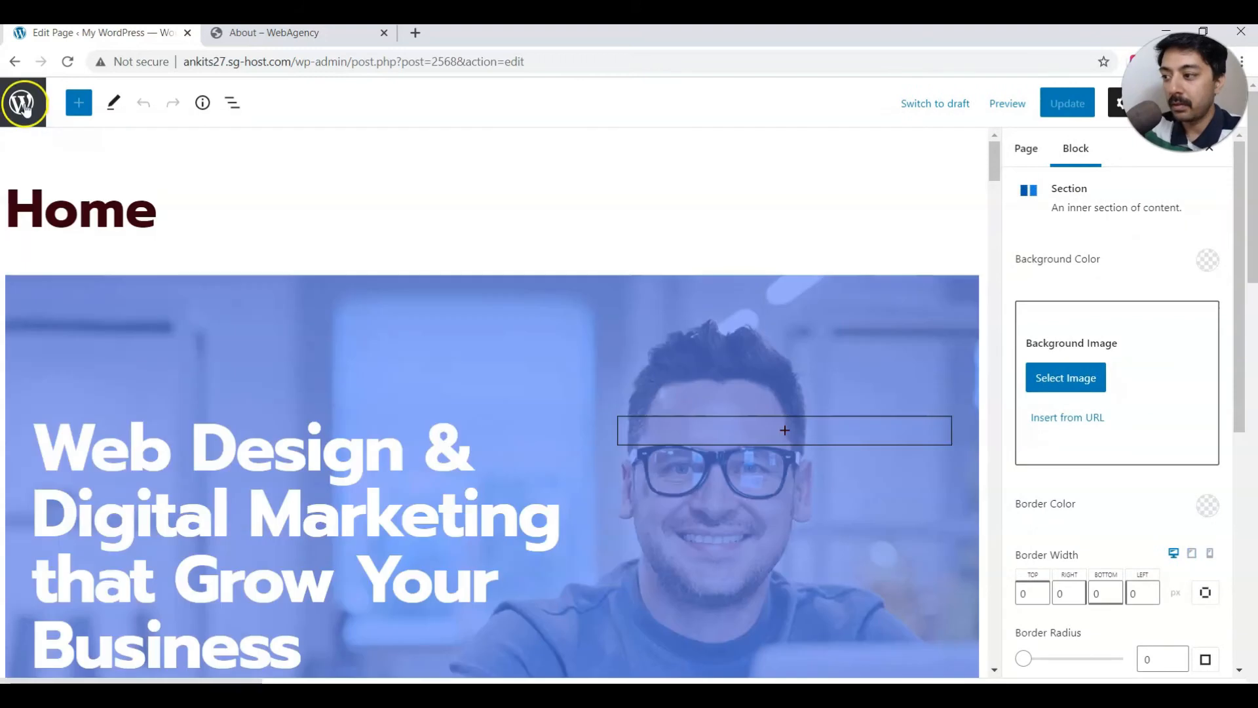
- Leave the page editor for the list of all pages and open the theme customizer
{"action": "left_click", "coordinate": [22, 105]}
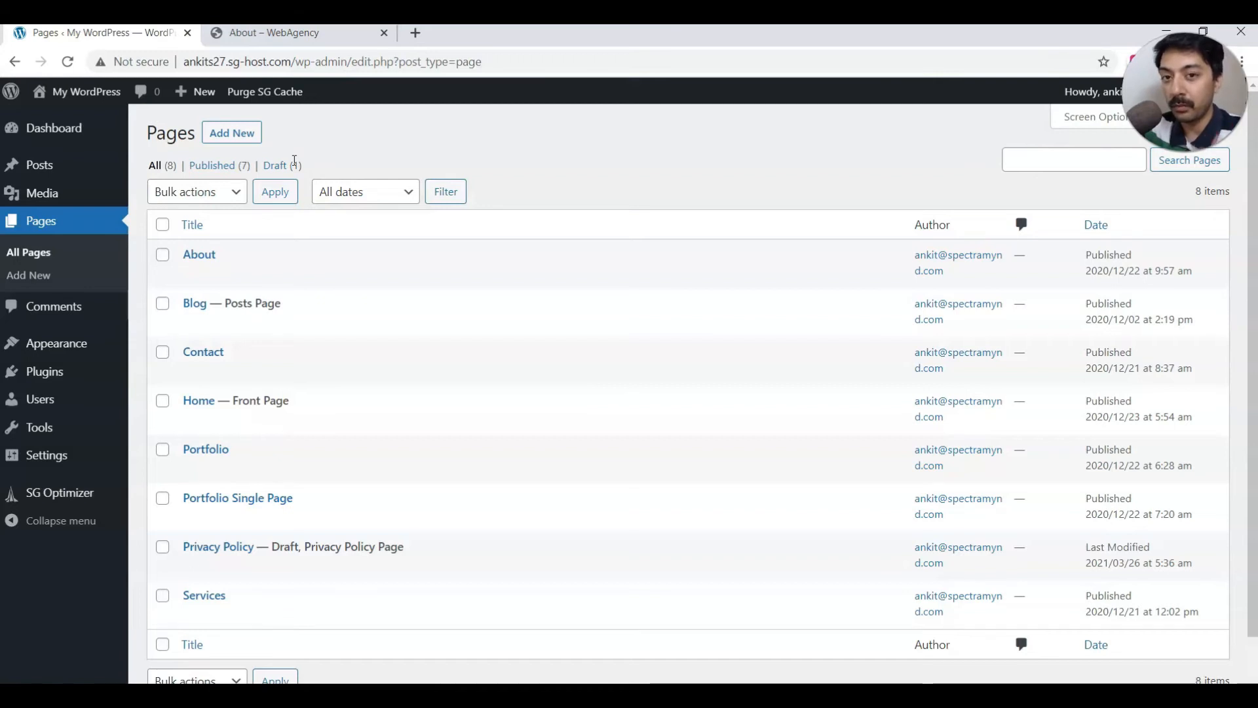
{"action": "mouse_move", "coordinate": [29, 347]}
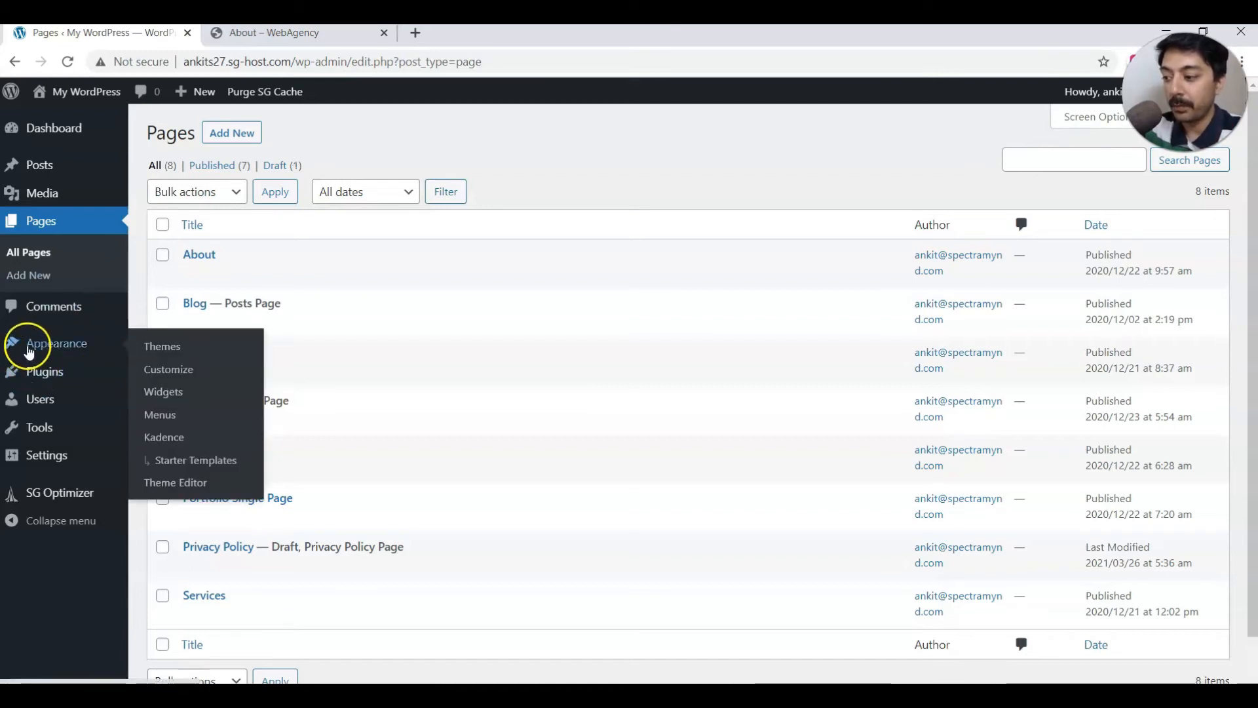
{"action": "mouse_move", "coordinate": [83, 337]}
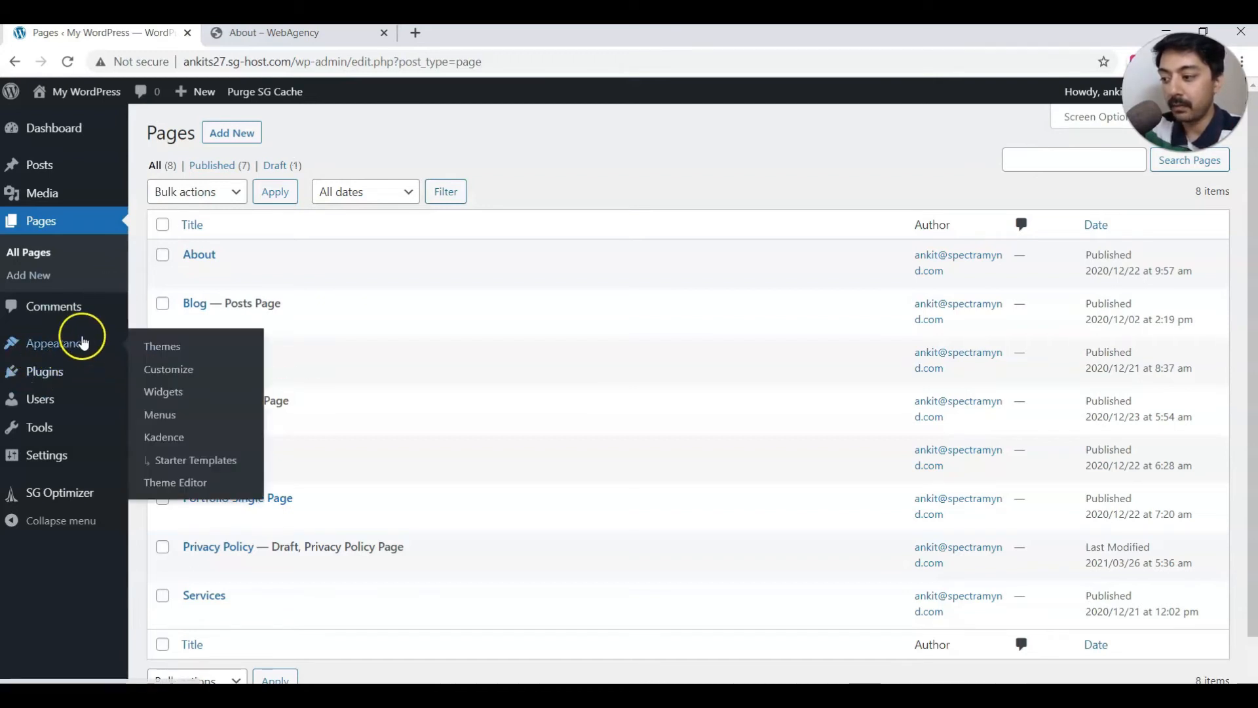
{"action": "left_click", "coordinate": [163, 369]}
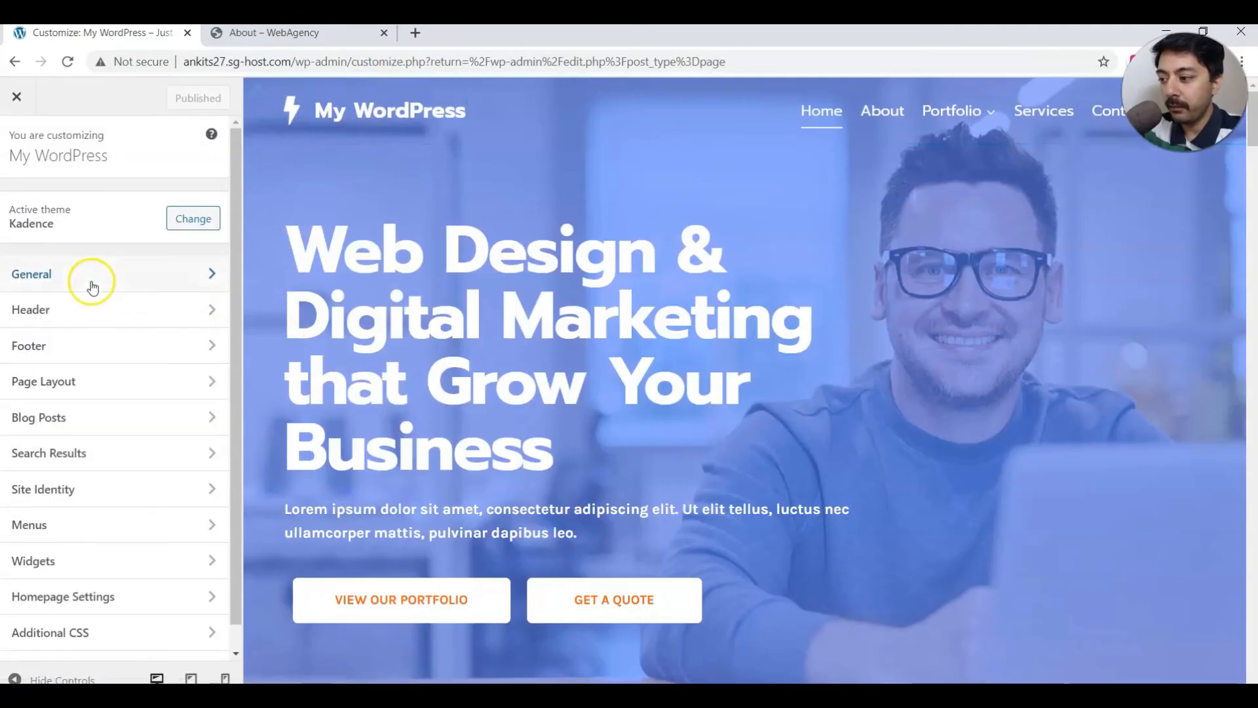
- Look over the customizer's sections and open the header's Primary Navigation settings from the site preview
{"action": "scroll", "coordinate": [70, 373], "scroll_direction": "down", "scroll_amount": 1}
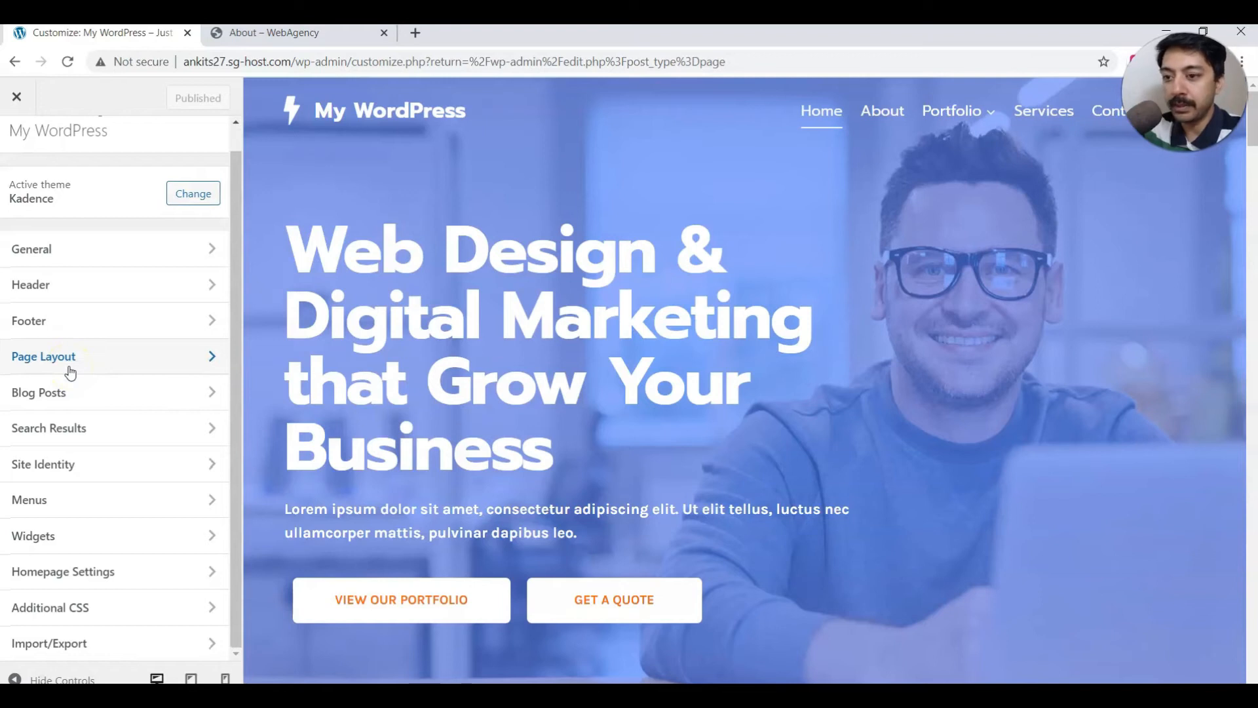
{"action": "mouse_move", "coordinate": [998, 125]}
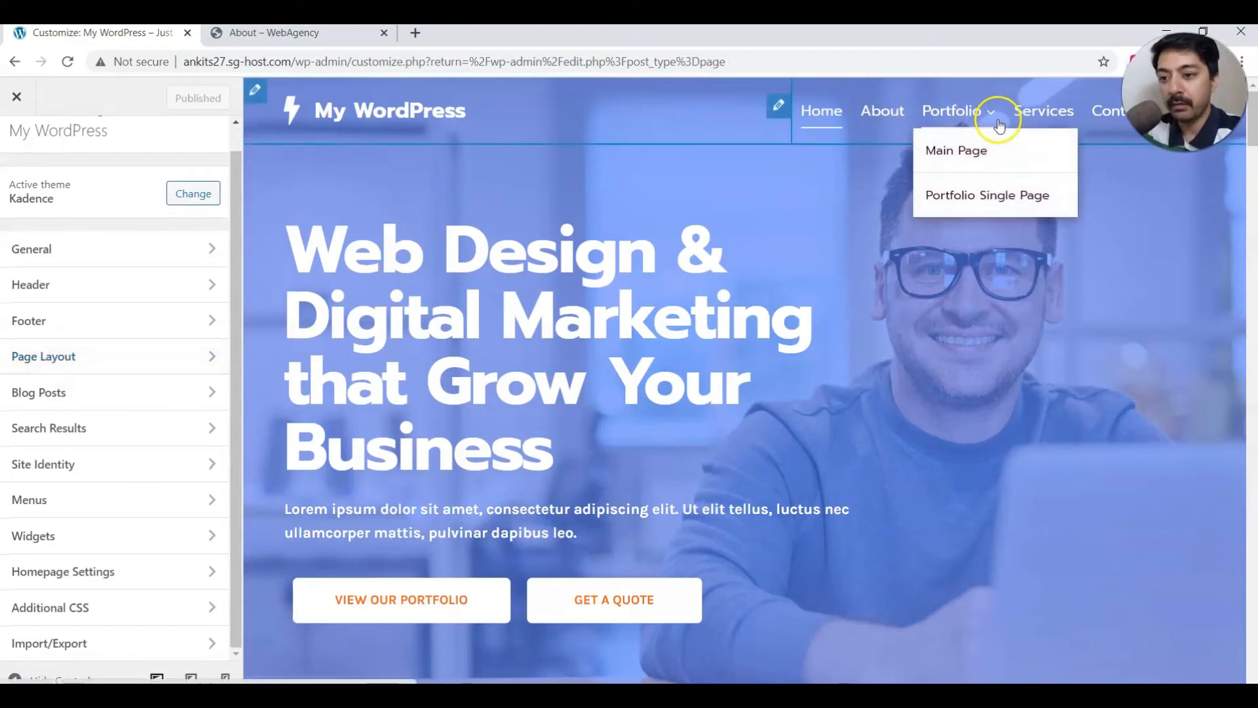
{"action": "left_click", "coordinate": [778, 116]}
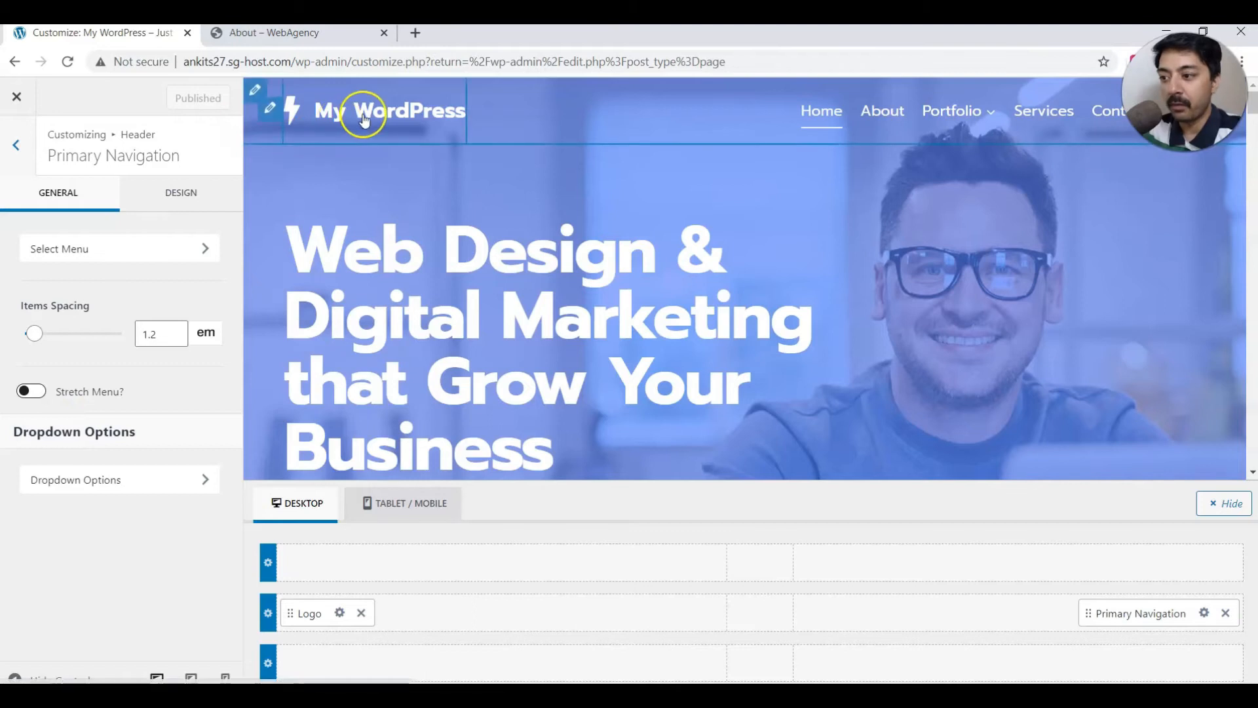
- Replace the header logo with affiliately-theme-logo.png from the media library, leaving the image uncropped
{"action": "left_click", "coordinate": [271, 110]}
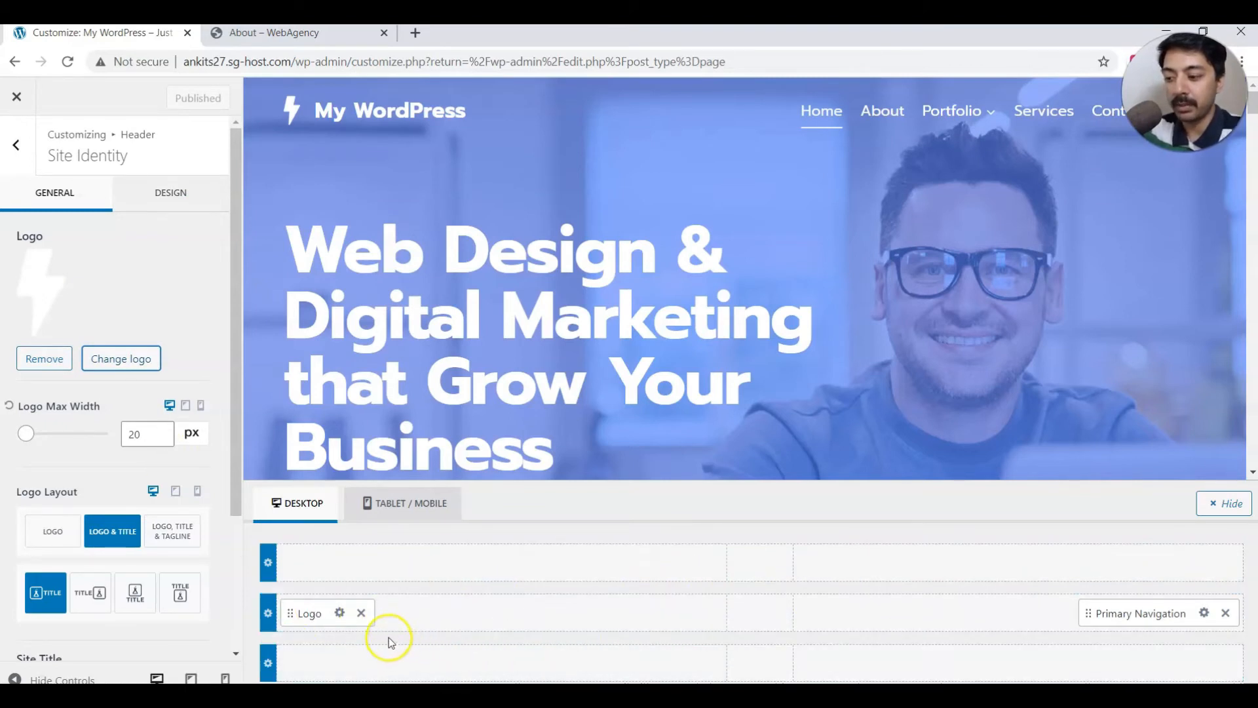
{"action": "left_click", "coordinate": [339, 614]}
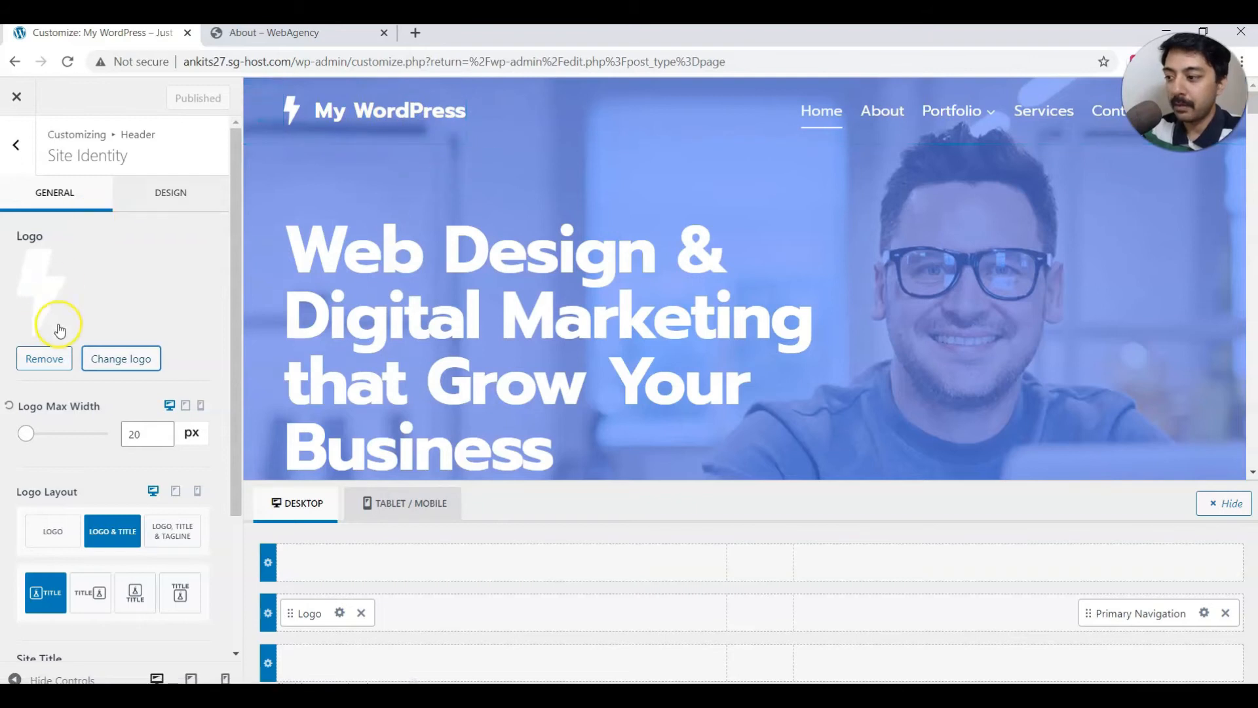
{"action": "left_click", "coordinate": [108, 364]}
{"action": "left_click", "coordinate": [600, 396]}
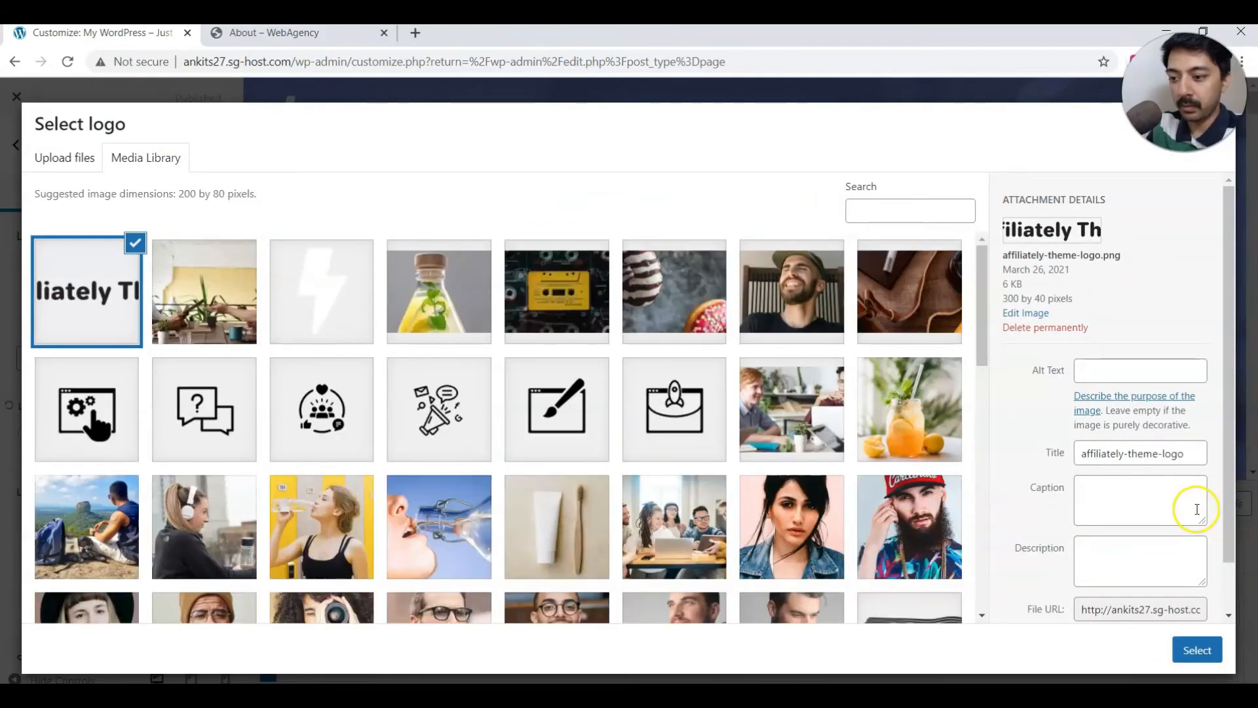
{"action": "left_click", "coordinate": [1197, 650]}
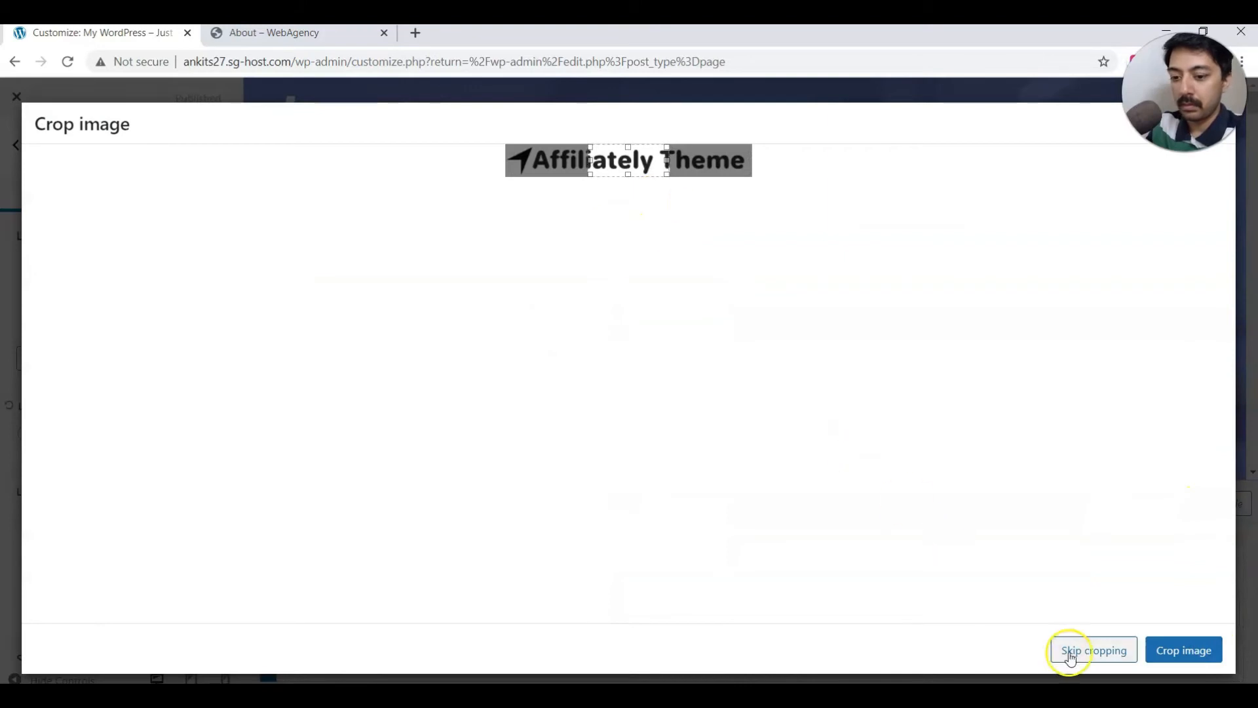
{"action": "left_click", "coordinate": [1076, 653]}
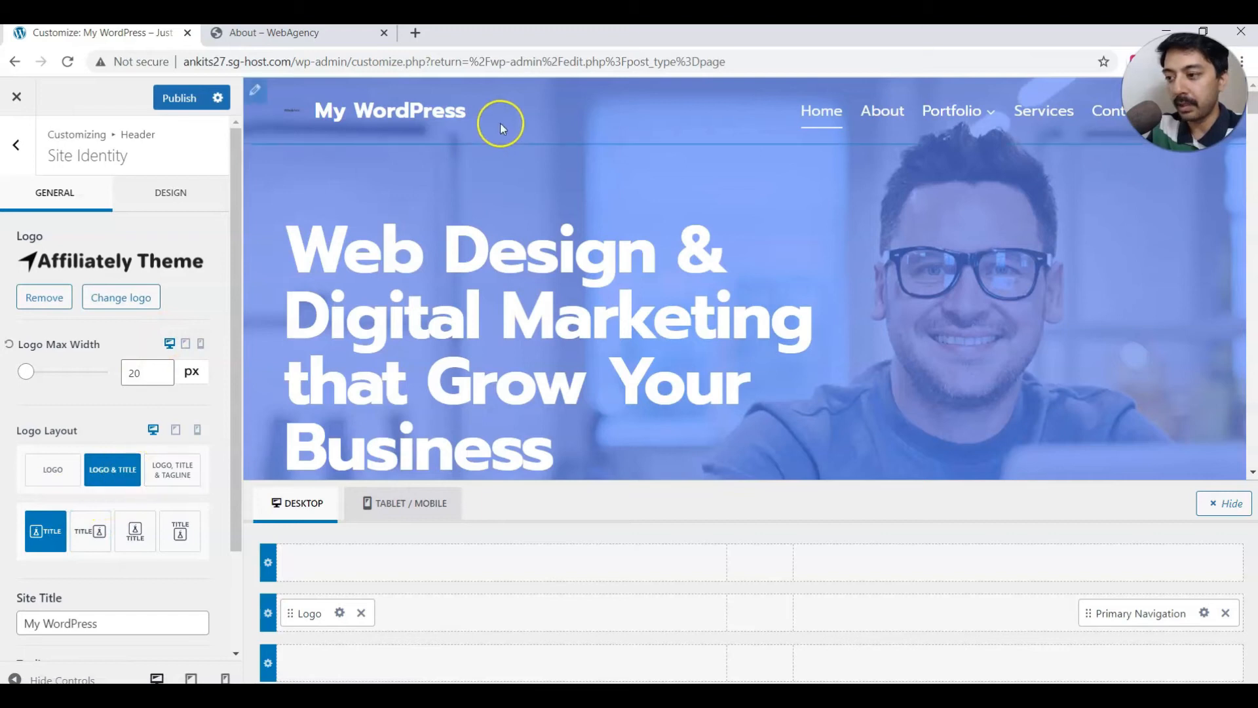
- Set the logo layout to show only the logo and enlarge its maximum width to well over 125 px
{"action": "left_click", "coordinate": [57, 469]}
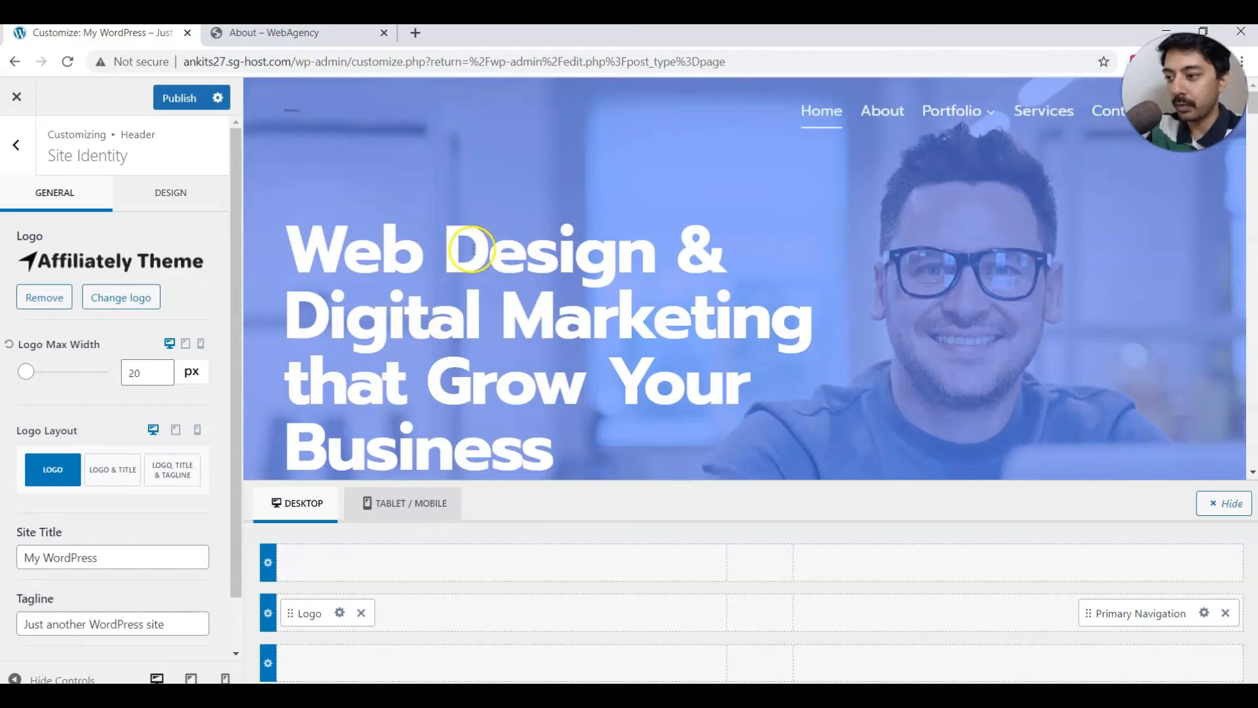
{"action": "double_click", "coordinate": [134, 372]}
{"action": "type", "text": "80"}
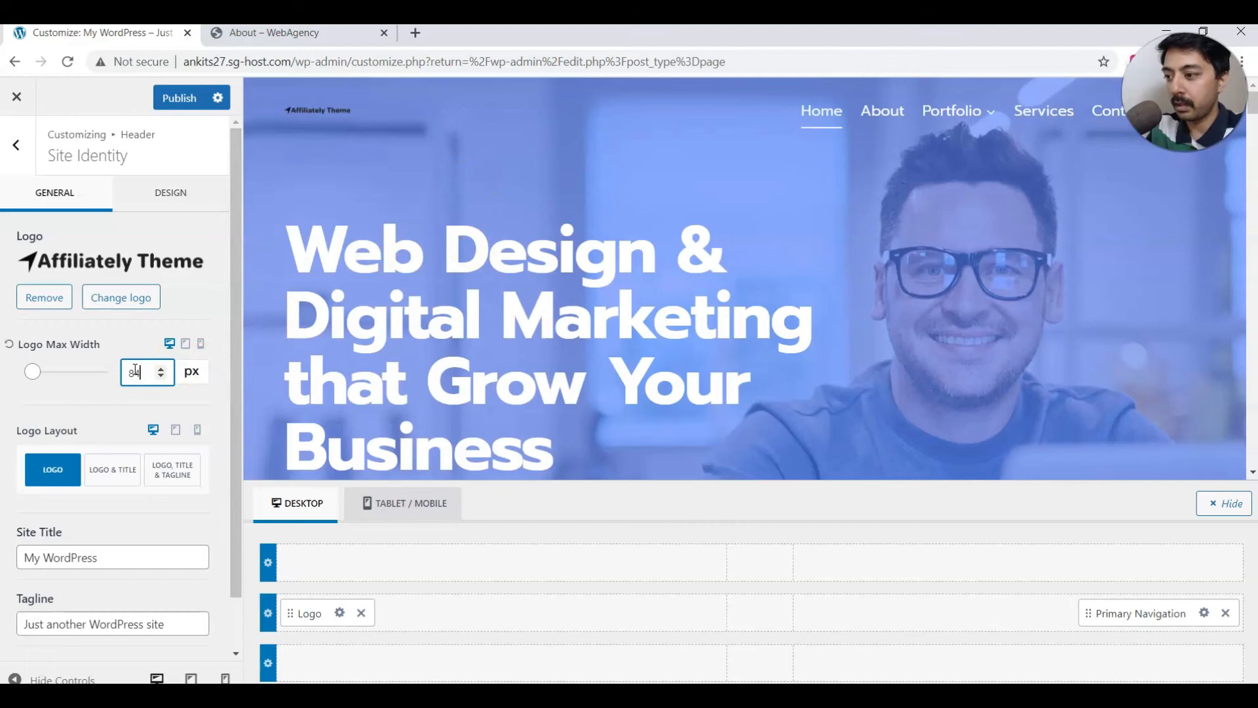
{"action": "key", "text": "Up"}
{"action": "key", "text": "Up"}
{"action": "key", "text": "Up"}
{"action": "key", "text": "Up"}
{"action": "key", "text": "Up"}
{"action": "key", "text": "Up"}
{"action": "key", "text": "Up"}
{"action": "key", "text": "Up"}
{"action": "key", "text": "Up"}
{"action": "key", "text": "Up"}
{"action": "key", "text": "Up"}
{"action": "key", "text": "Up"}
{"action": "key", "text": "Up"}
{"action": "key", "text": "Up"}
{"action": "key", "text": "Up"}
{"action": "key", "text": "Up"}
{"action": "key", "text": "Up"}
{"action": "key", "text": "Up"}
{"action": "key", "text": "Up"}
{"action": "key", "text": "Up"}
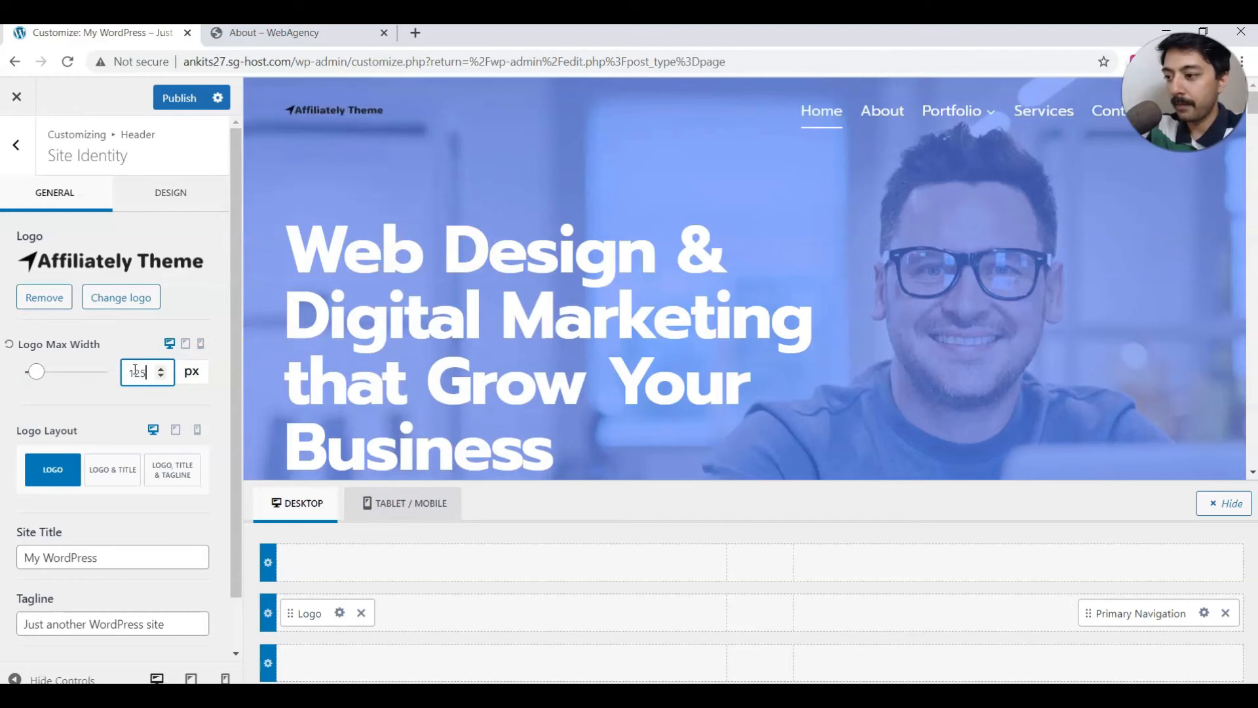
{"action": "key", "text": "Up"}
{"action": "key", "text": "Up"}
{"action": "key", "text": "Up"}
{"action": "key", "text": "Up"}
{"action": "key", "text": "Up"}
{"action": "key", "text": "Up"}
{"action": "key", "text": "Up"}
{"action": "key", "text": "Up"}
{"action": "key", "text": "Up"}
{"action": "key", "text": "Up"}
{"action": "key", "text": "Up"}
{"action": "key", "text": "Up"}
{"action": "key", "text": "Up"}
{"action": "key", "text": "Up"}
{"action": "key", "text": "Up"}
{"action": "key", "text": "Up"}
{"action": "key", "text": "Up"}
{"action": "key", "text": "Up"}
{"action": "key", "text": "Up"}
{"action": "key", "text": "Up"}
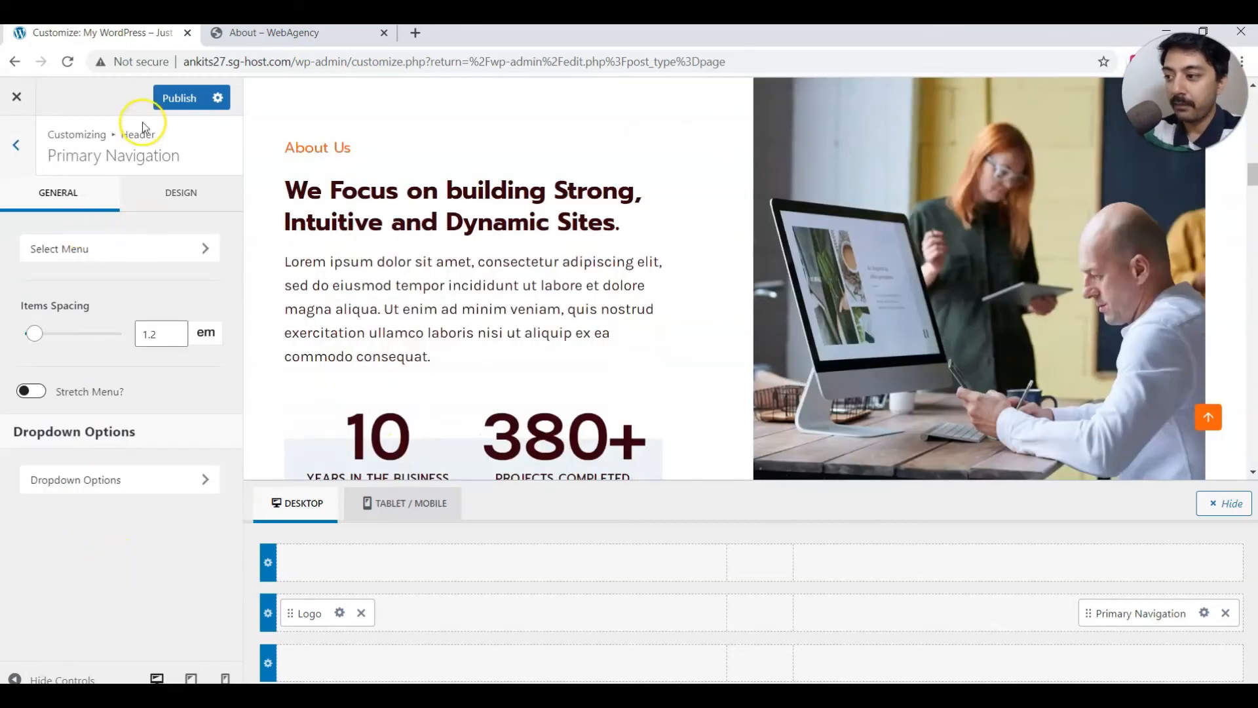
- Publish the logo changes and load the site's live home page in the other browser tab
{"action": "left_click", "coordinate": [173, 97]}
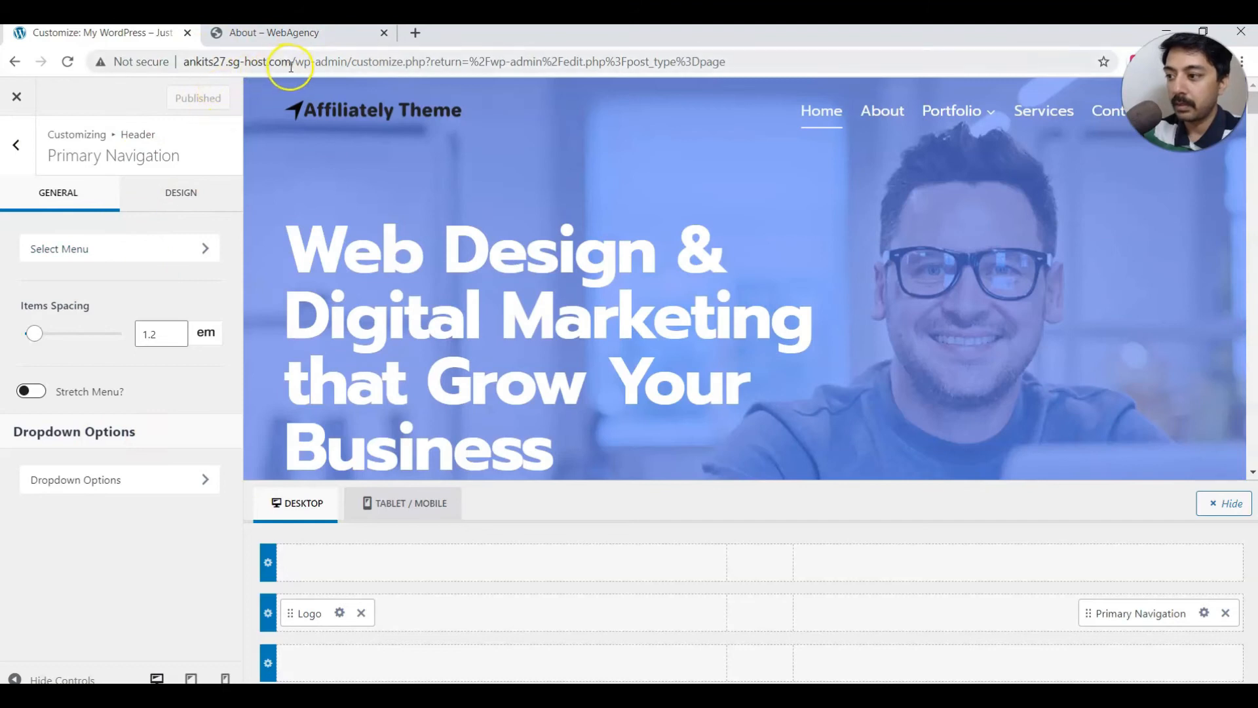
{"action": "left_click_drag", "start_coordinate": [290, 66], "coordinate": [160, 59]}
{"action": "key", "text": "ctrl+c"}
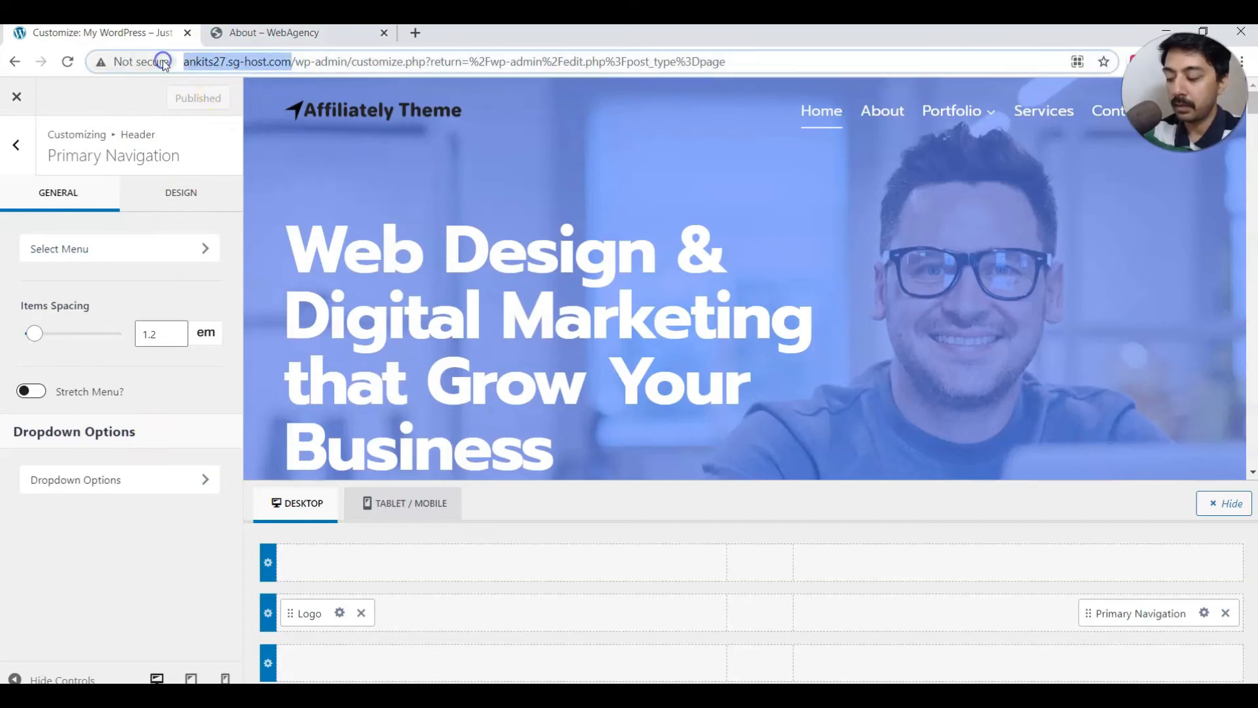
{"action": "left_click", "coordinate": [286, 36]}
{"action": "left_click", "coordinate": [283, 59]}
{"action": "key", "text": "ctrl+v"}
{"action": "key", "text": "Return"}
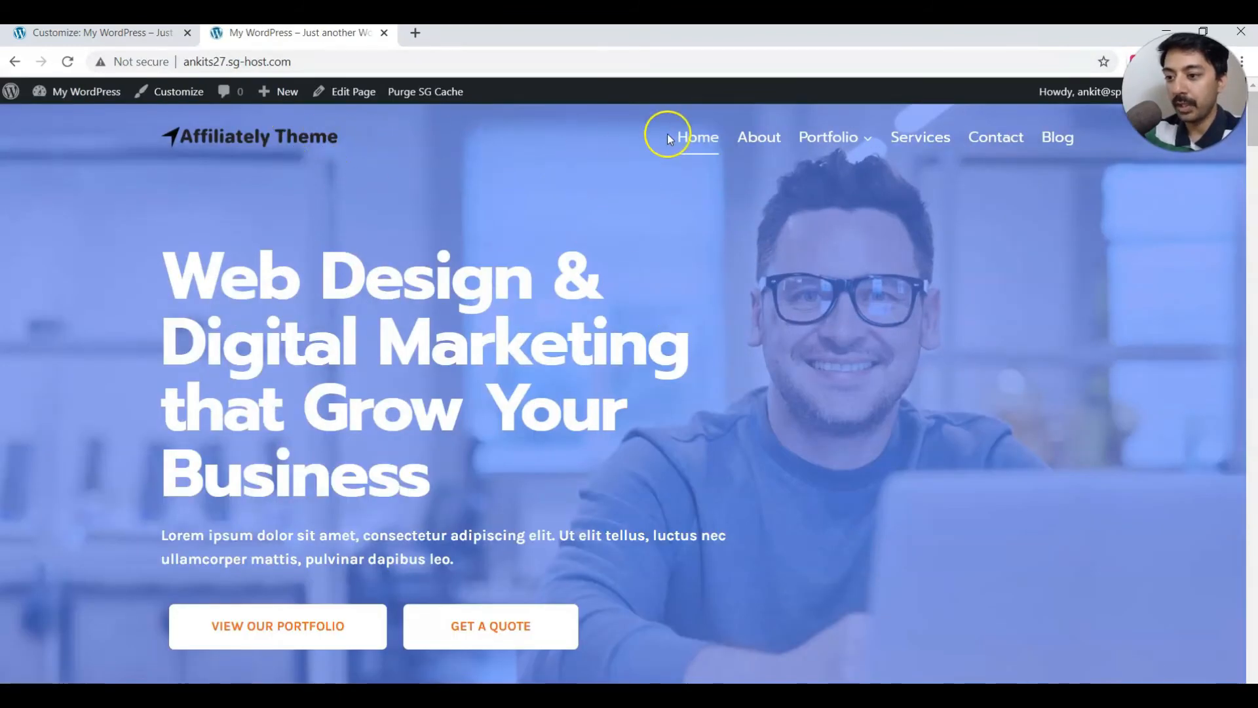
- Look through the live home page and About page to check the header logo and page content
{"action": "scroll", "coordinate": [643, 385], "scroll_direction": "down", "scroll_amount": 1}
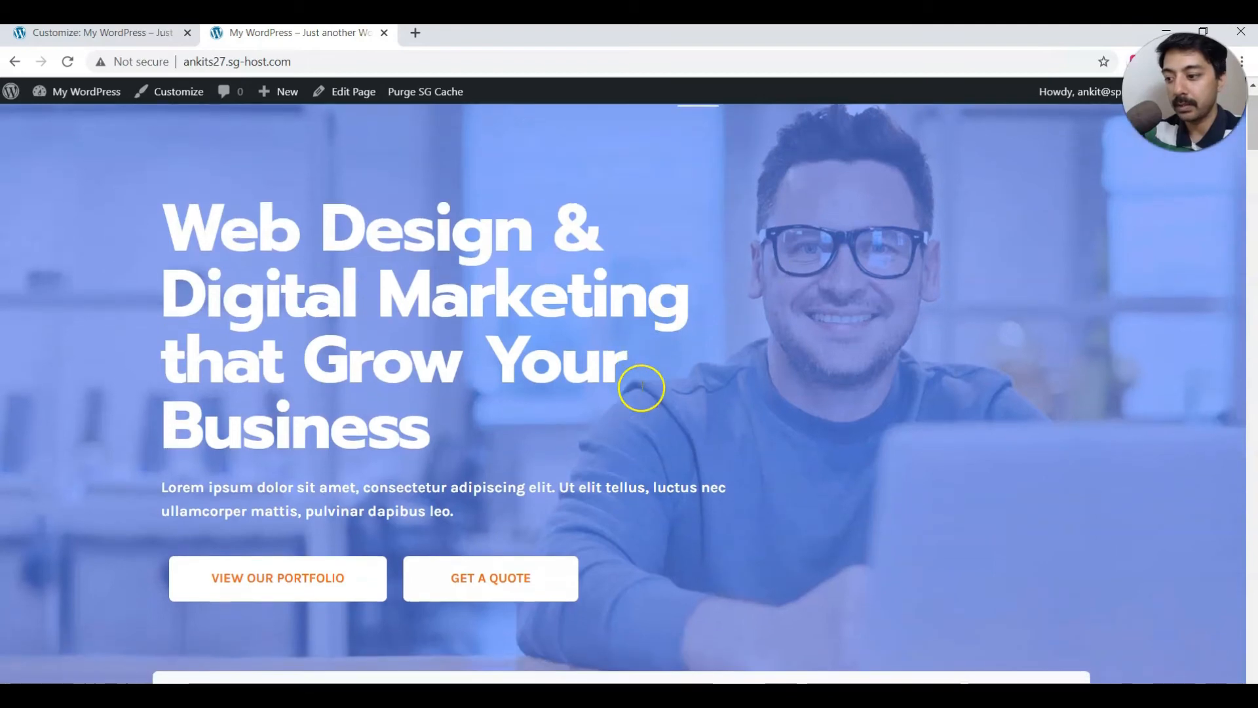
{"action": "scroll", "coordinate": [430, 269], "scroll_direction": "down", "scroll_amount": 15}
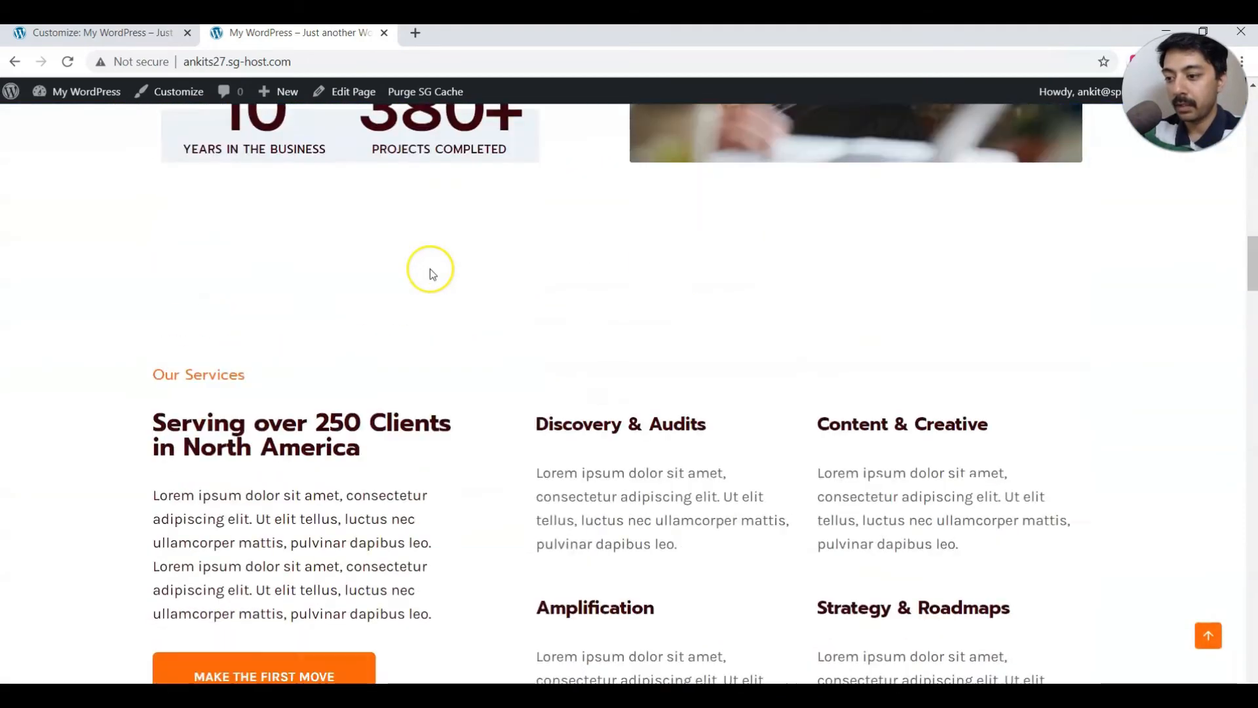
{"action": "scroll", "coordinate": [429, 269], "scroll_direction": "down", "scroll_amount": 20}
{"action": "scroll", "coordinate": [430, 268], "scroll_direction": "up", "scroll_amount": 6}
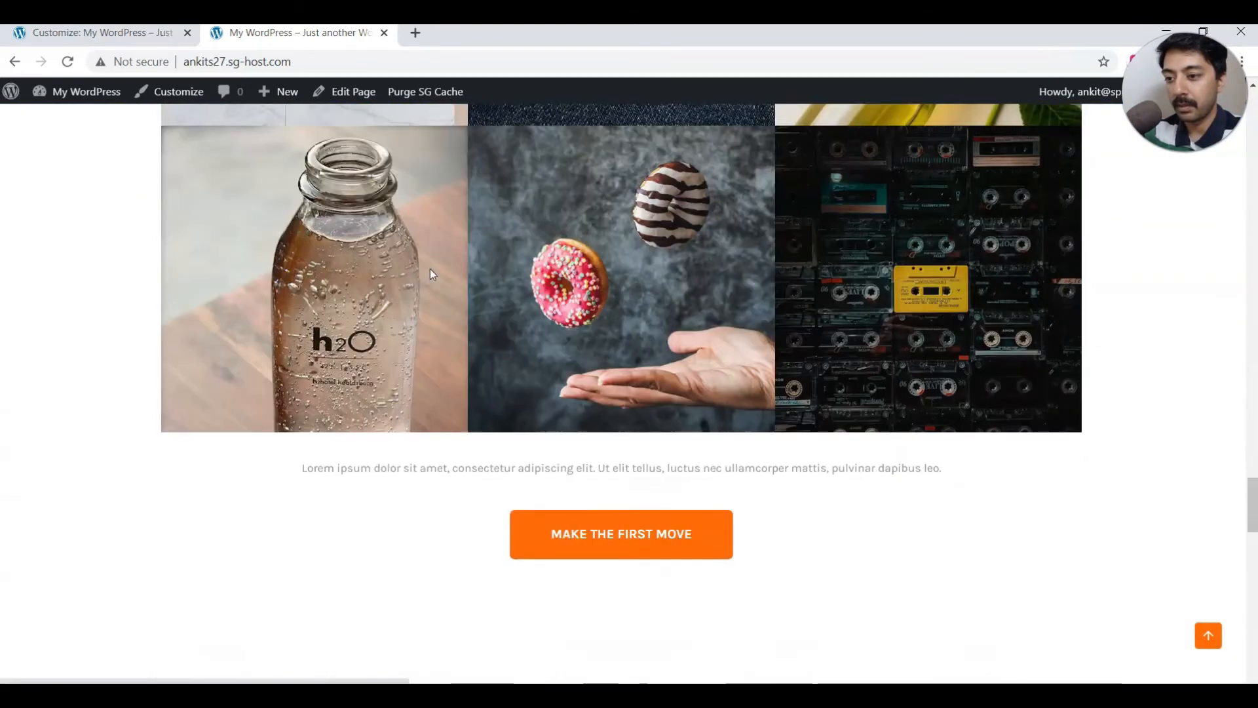
{"action": "scroll", "coordinate": [430, 274], "scroll_direction": "up", "scroll_amount": 20}
{"action": "left_click", "coordinate": [768, 152]}
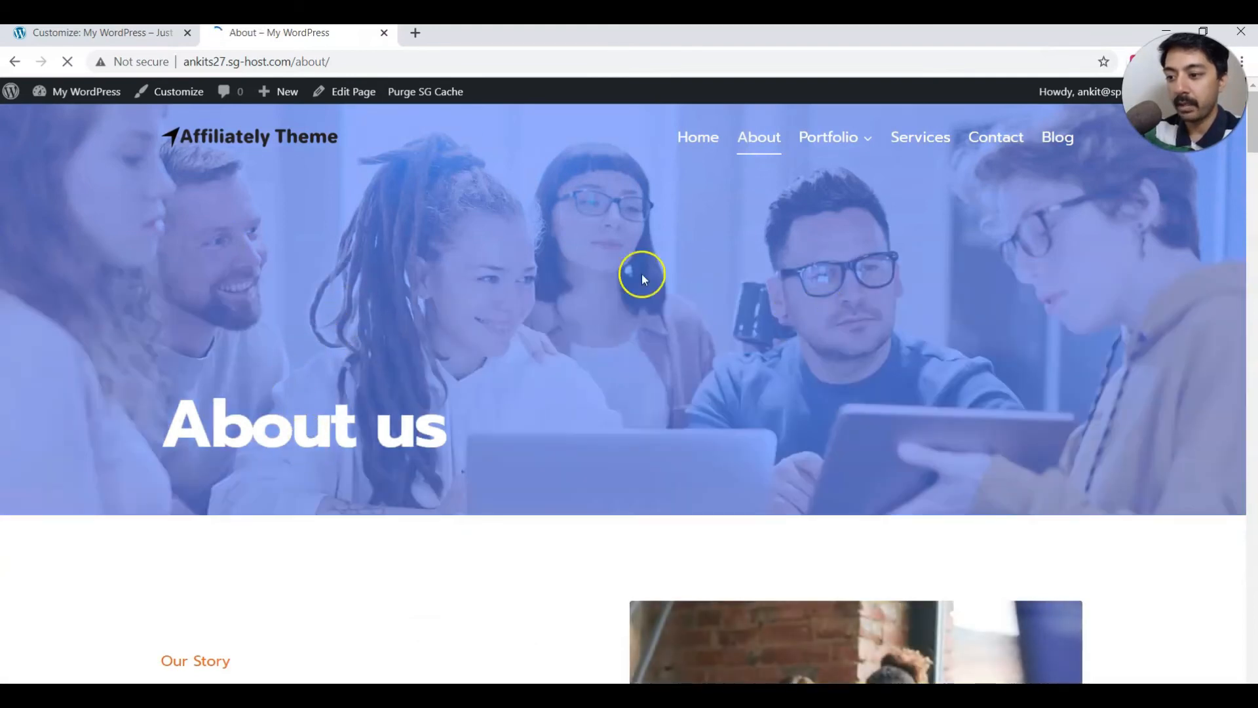
{"action": "scroll", "coordinate": [882, 288], "scroll_direction": "down", "scroll_amount": 12}
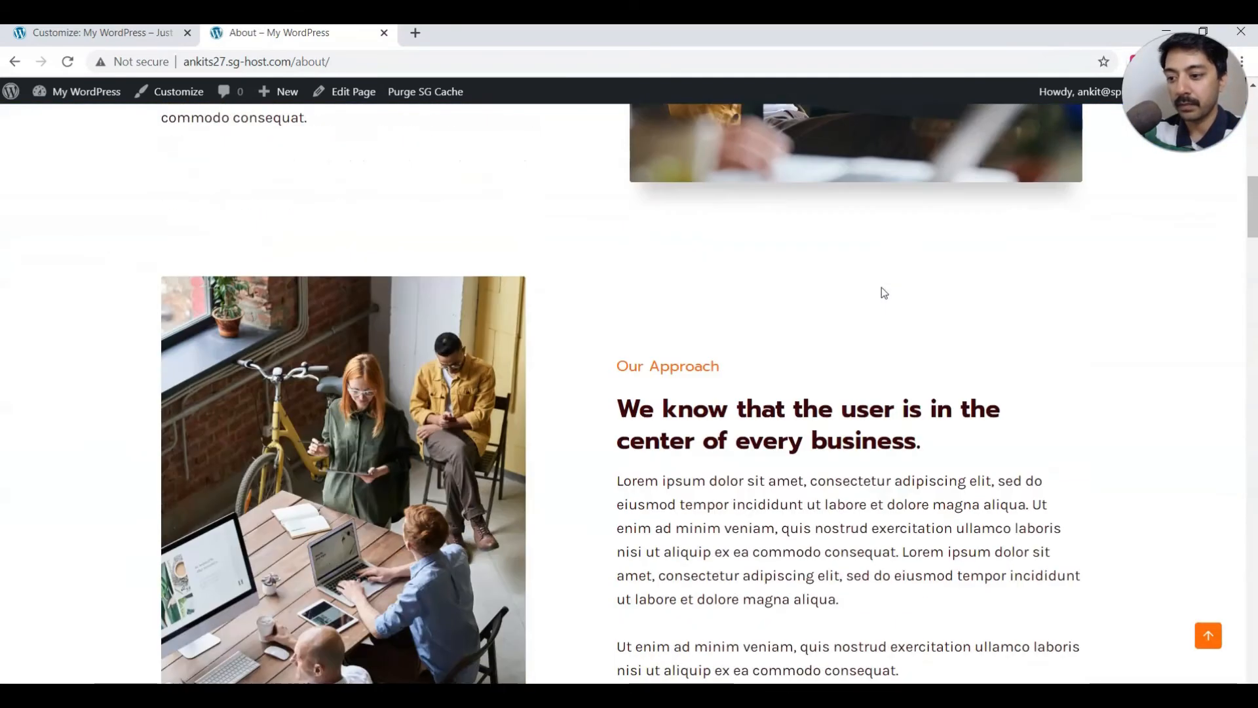
{"action": "scroll", "coordinate": [882, 292], "scroll_direction": "down", "scroll_amount": 15}
{"action": "left_click", "coordinate": [662, 368]}
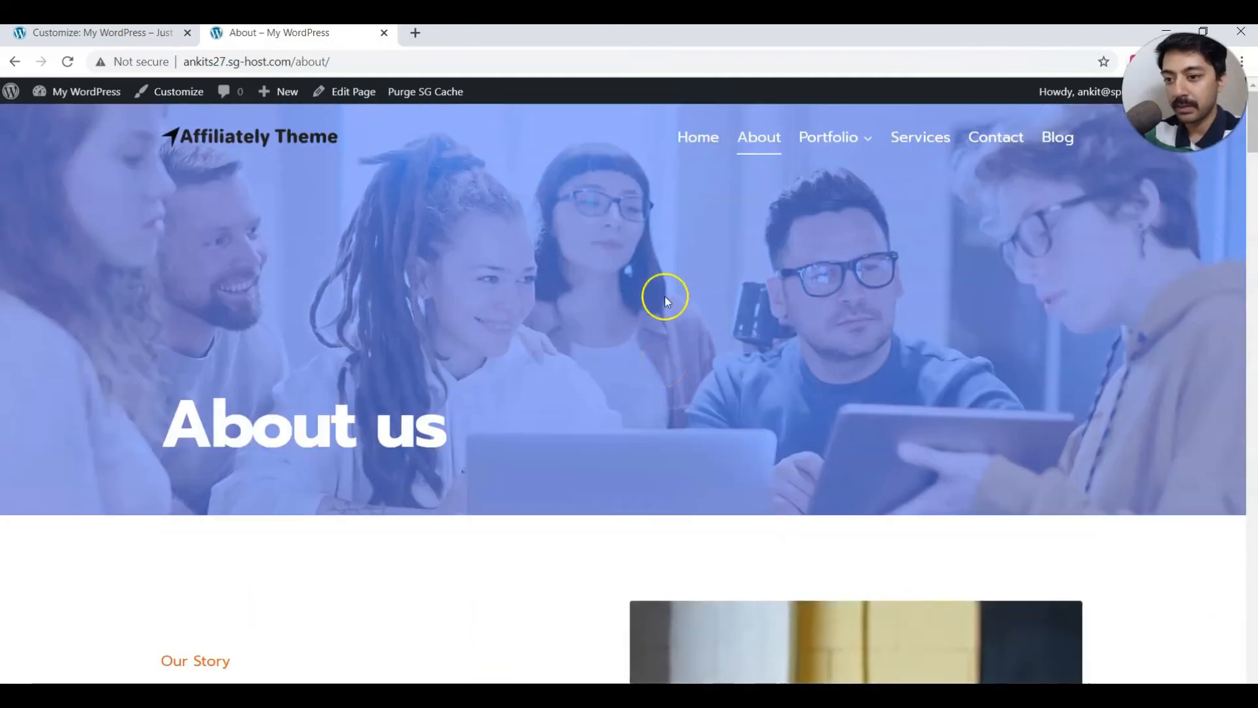
- Open the About page in the editor and examine its Page Settings for header, title, layout and content style
{"action": "left_click", "coordinate": [353, 94]}
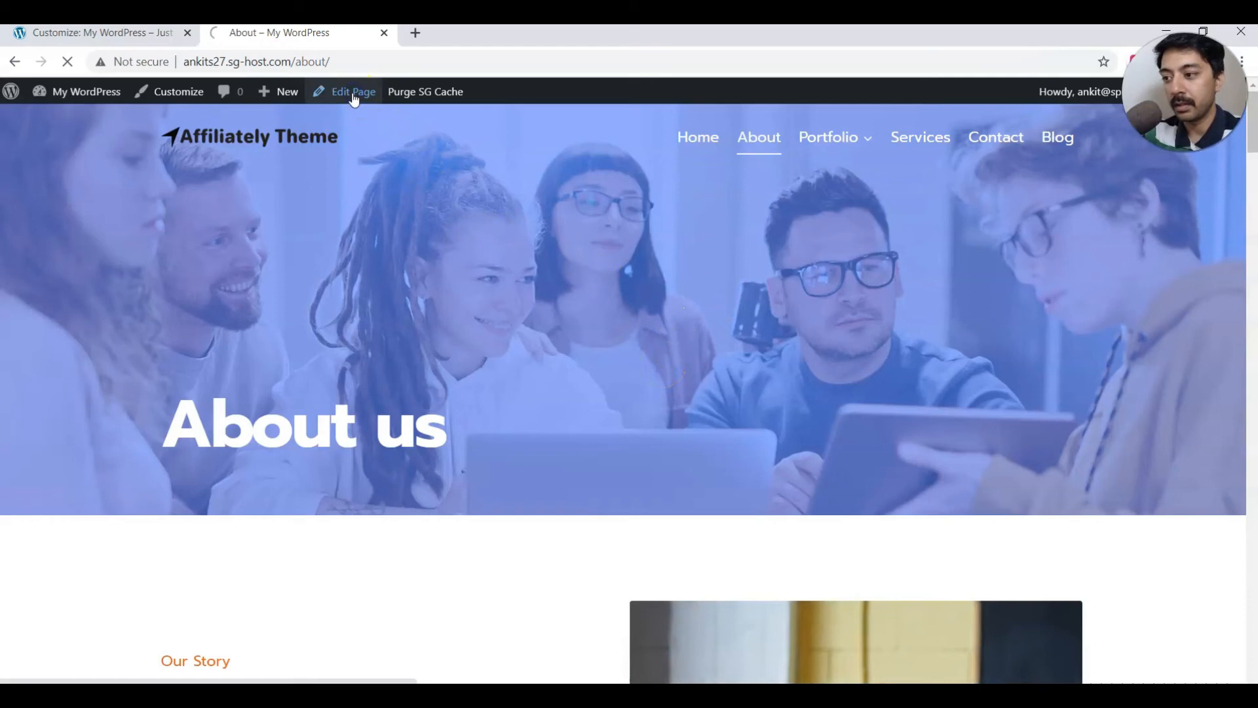
{"action": "left_click", "coordinate": [623, 306]}
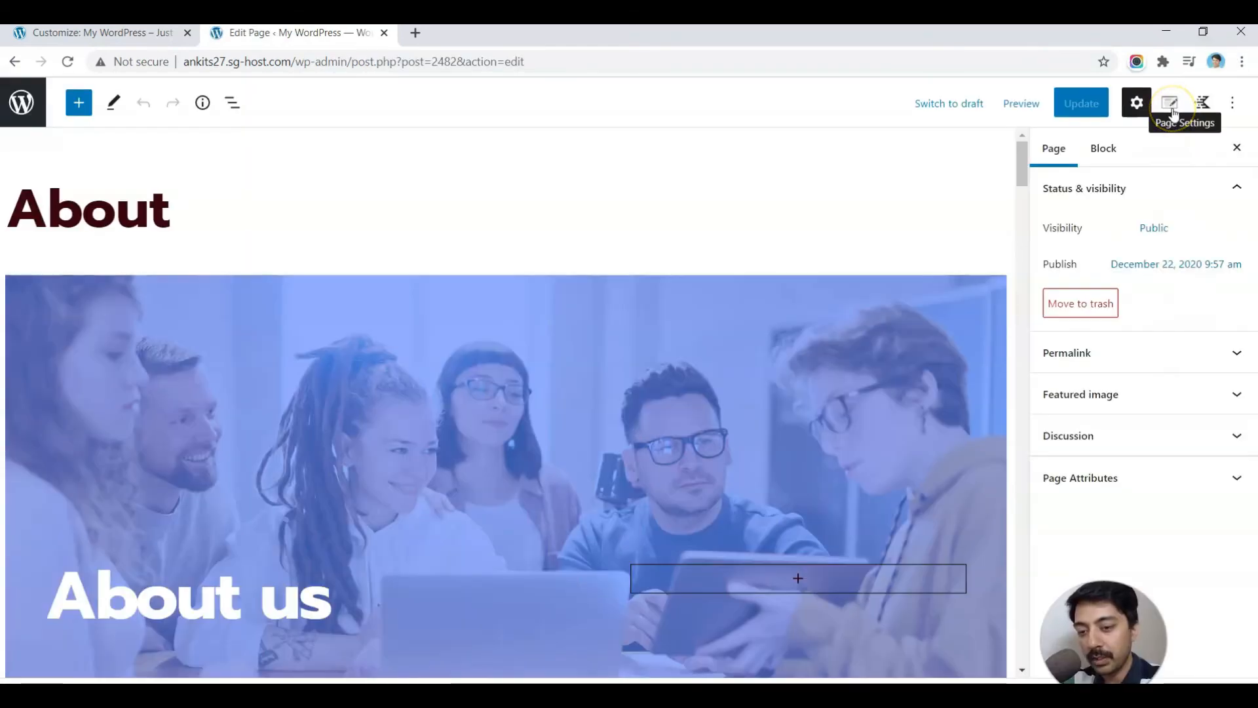
{"action": "left_click", "coordinate": [1172, 104]}
{"action": "left_click", "coordinate": [1172, 101]}
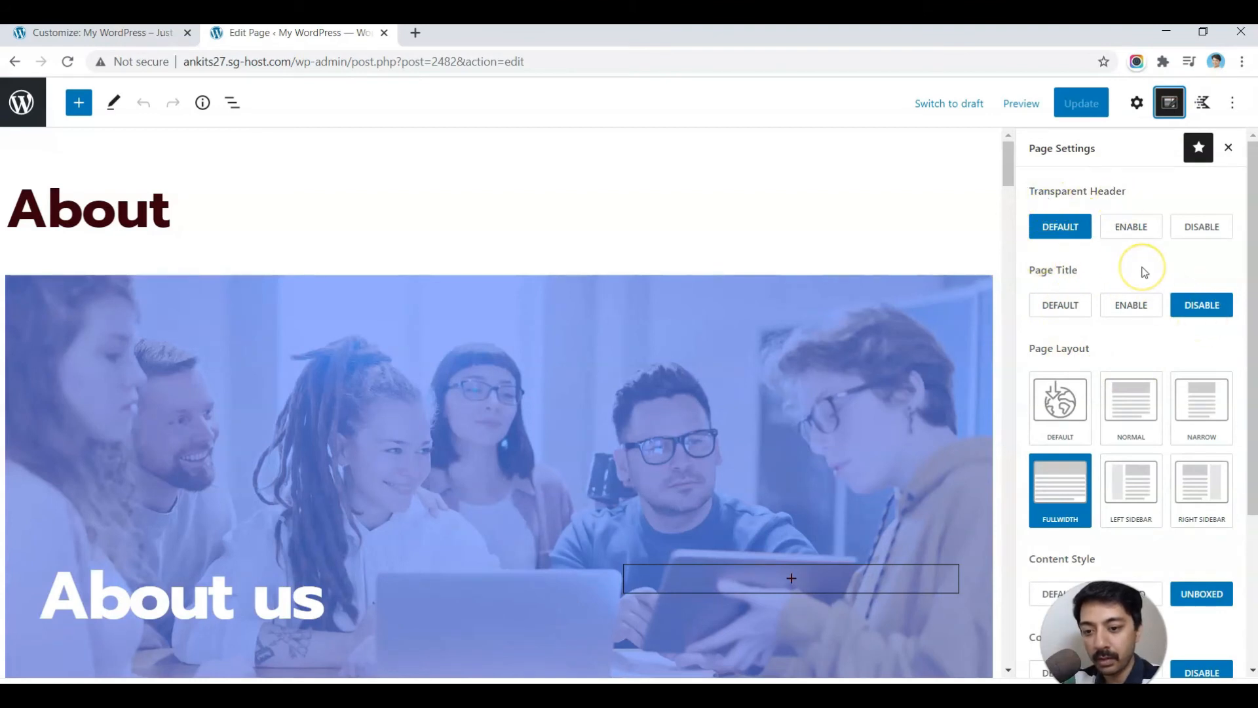
{"action": "scroll", "coordinate": [1144, 272], "scroll_direction": "down", "scroll_amount": 3}
{"action": "scroll", "coordinate": [1107, 249], "scroll_direction": "up", "scroll_amount": 3}
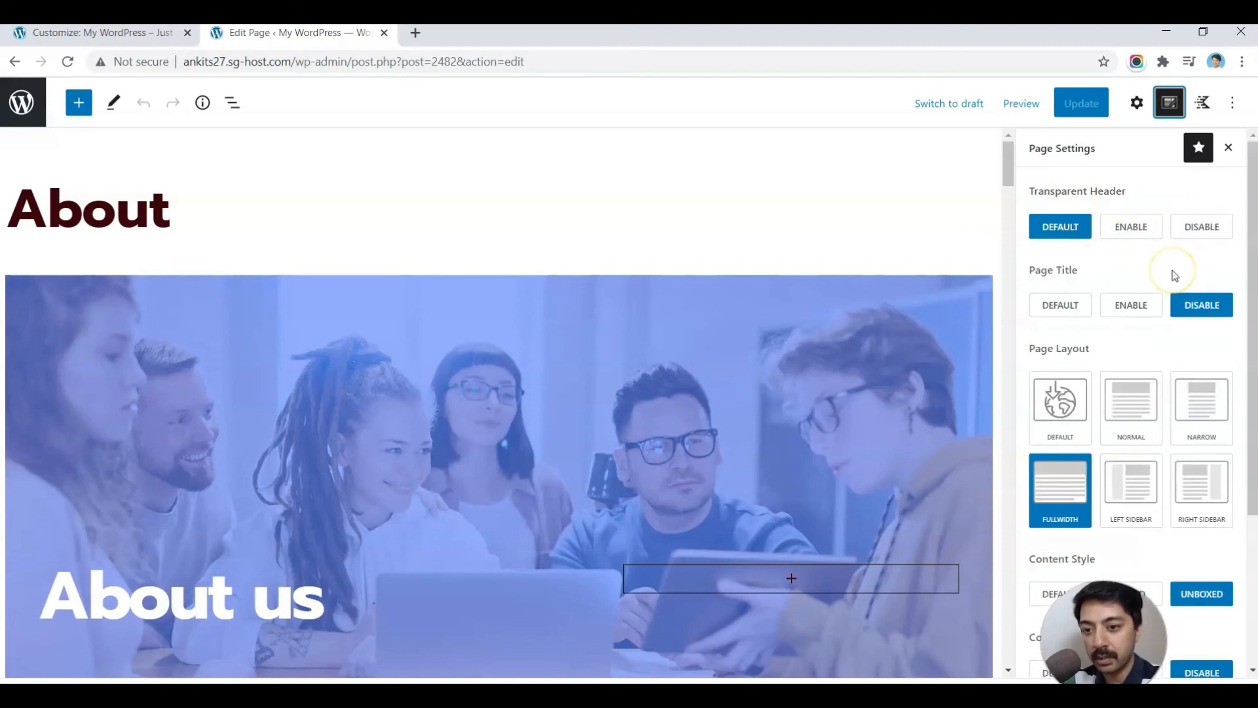
{"action": "scroll", "coordinate": [1174, 276], "scroll_direction": "down", "scroll_amount": 3}
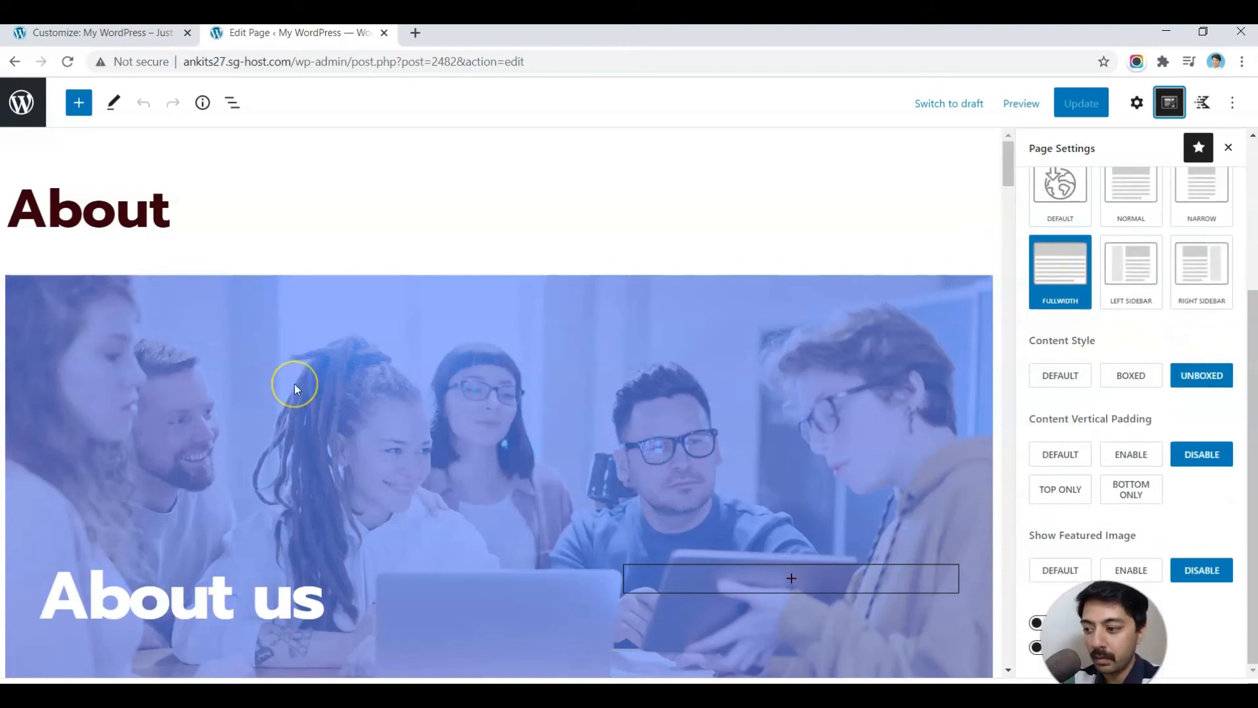
{"action": "scroll", "coordinate": [293, 383], "scroll_direction": "down", "scroll_amount": 4}
{"action": "scroll", "coordinate": [293, 383], "scroll_direction": "up", "scroll_amount": 3}
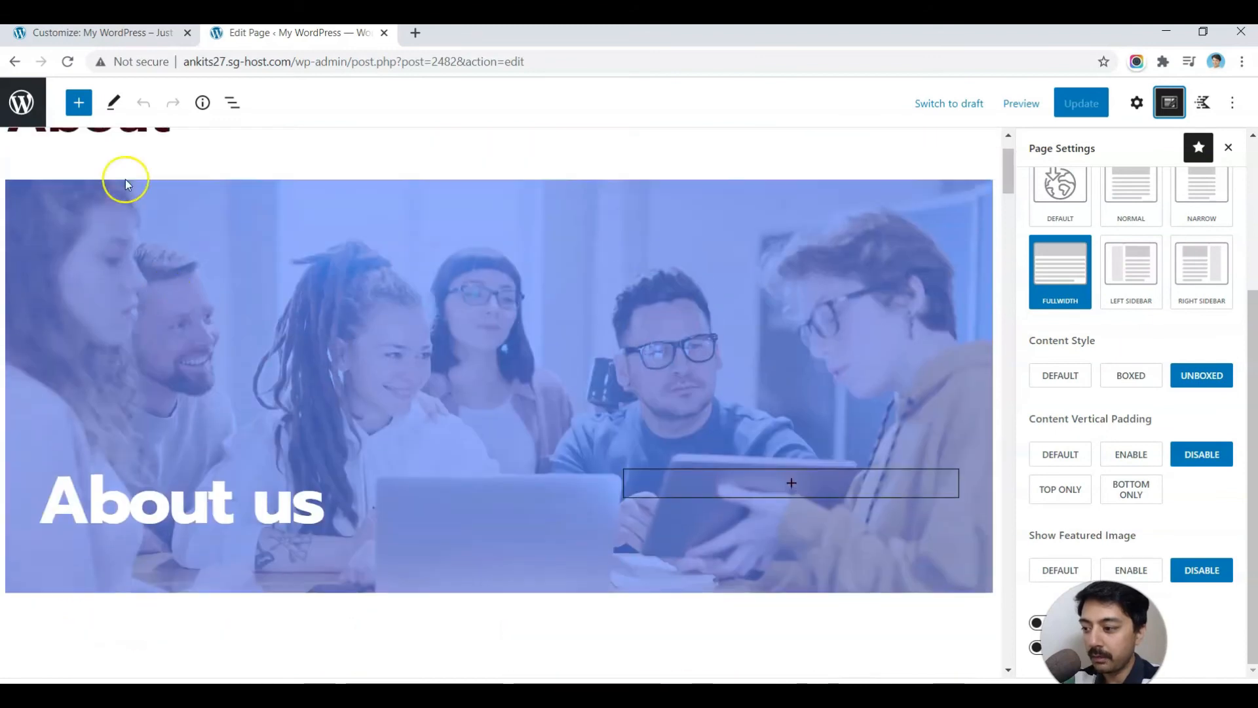
- Select the About us banner row and inspect the background settings of its block
{"action": "left_click", "coordinate": [288, 183]}
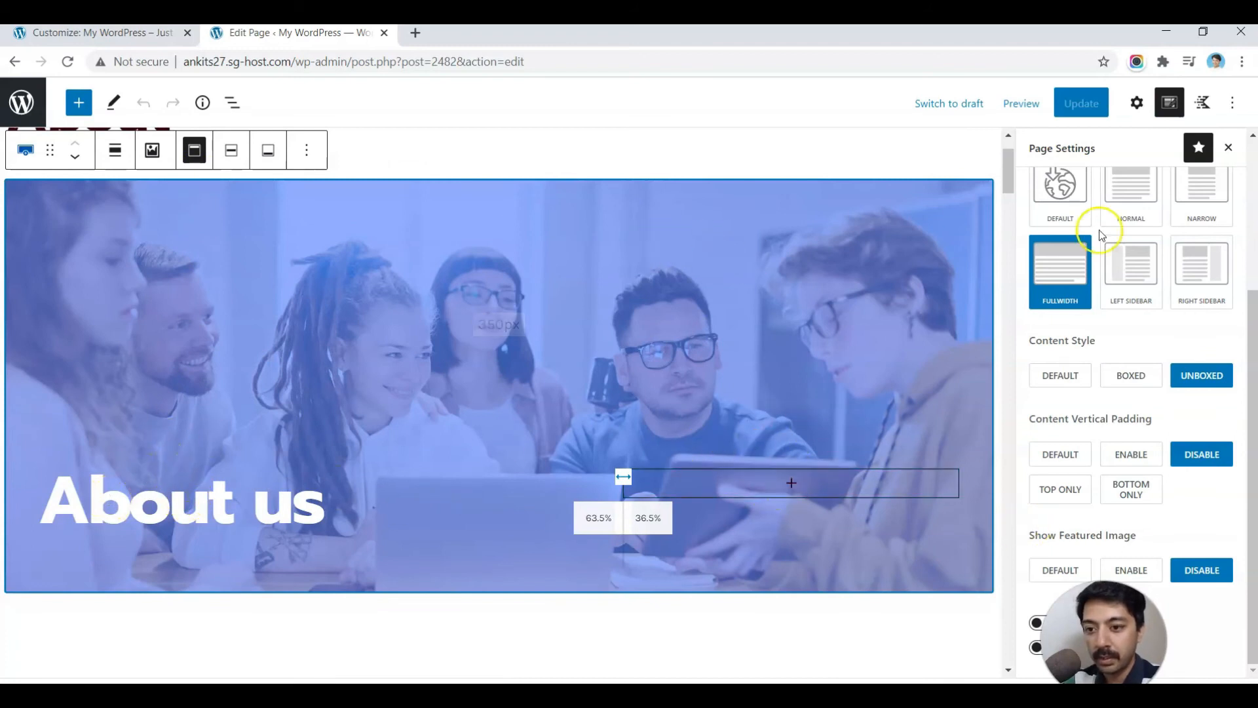
{"action": "left_click", "coordinate": [1136, 104]}
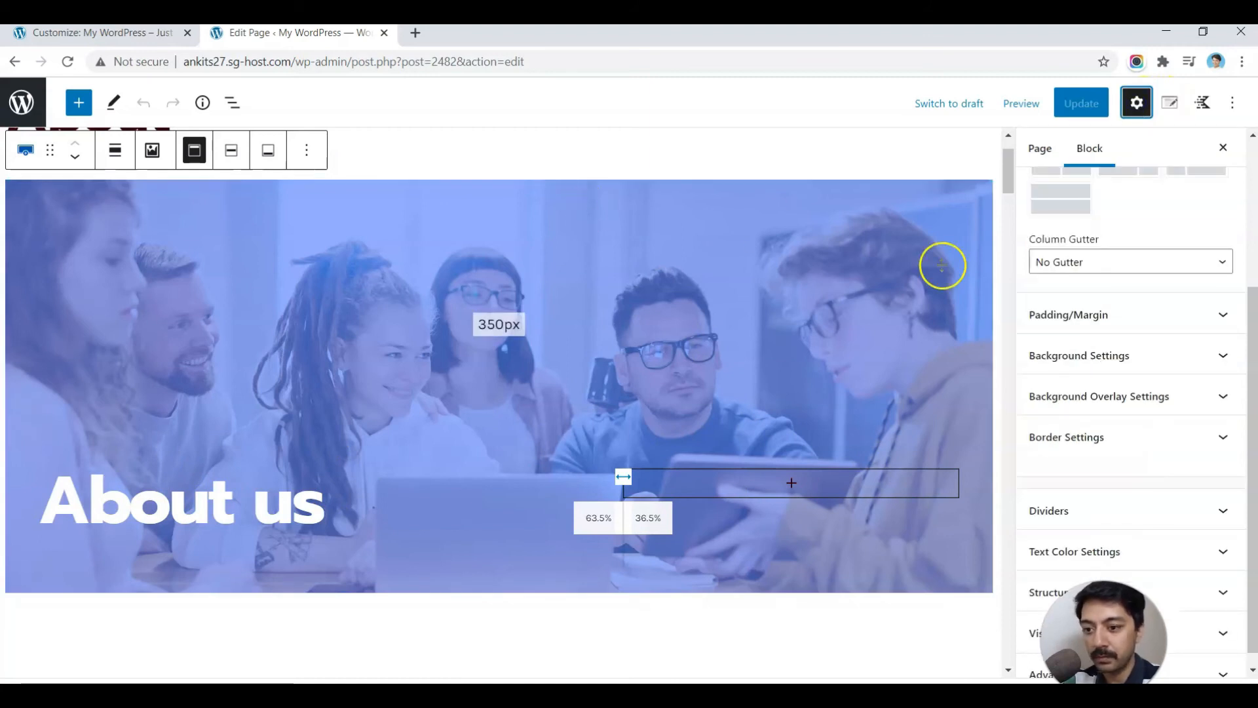
{"action": "left_click", "coordinate": [1104, 354]}
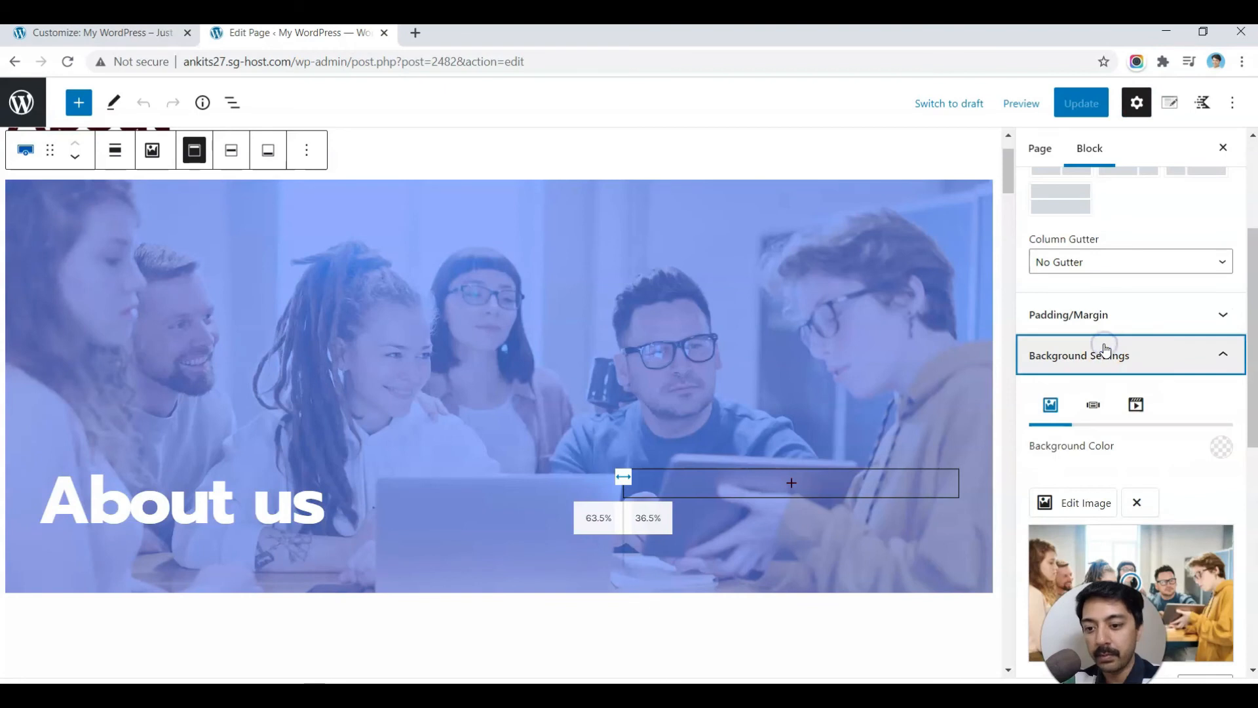
{"action": "scroll", "coordinate": [1140, 439], "scroll_direction": "down", "scroll_amount": 2}
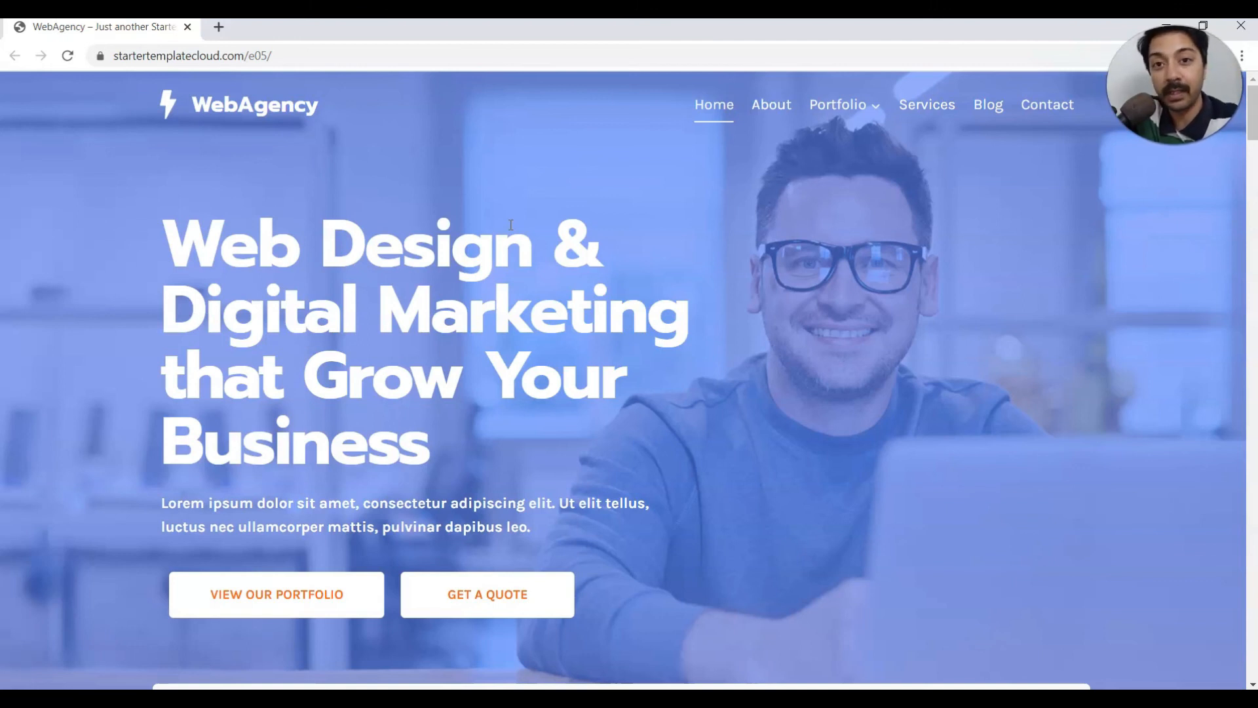
{"action": "scroll", "coordinate": [289, 345], "scroll_direction": "down", "scroll_amount": 10}
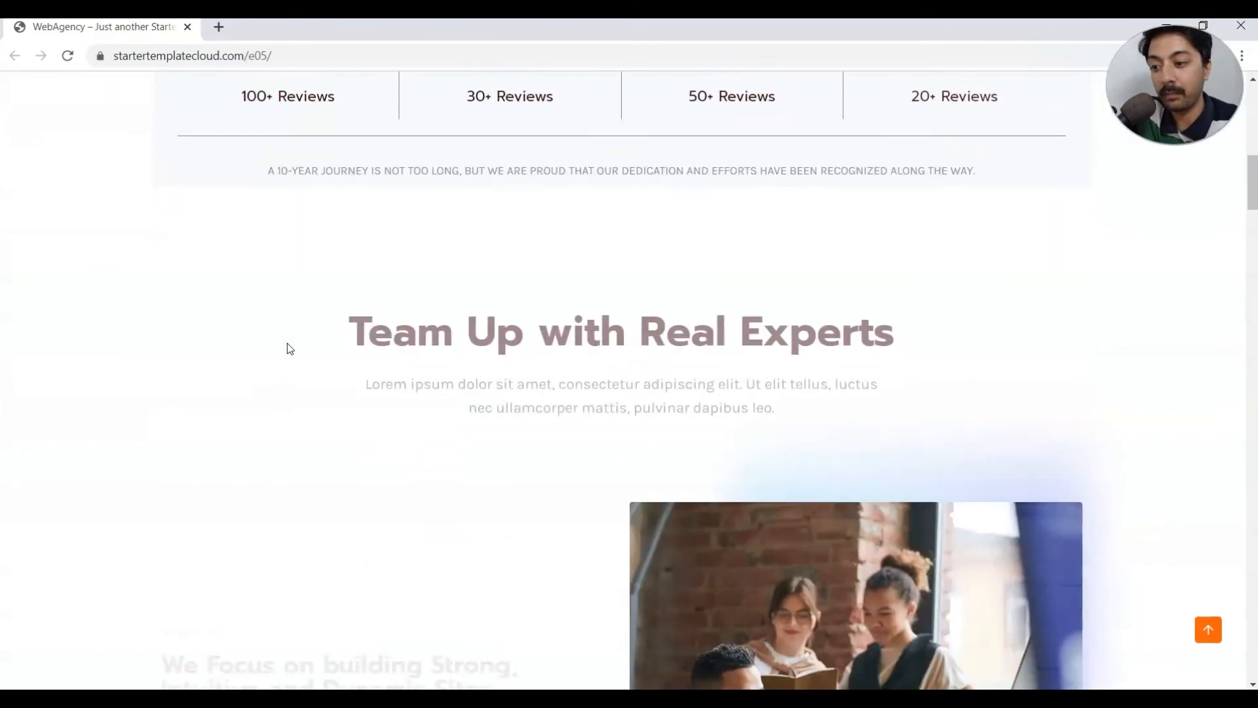
{"action": "scroll", "coordinate": [289, 347], "scroll_direction": "up", "scroll_amount": 10}
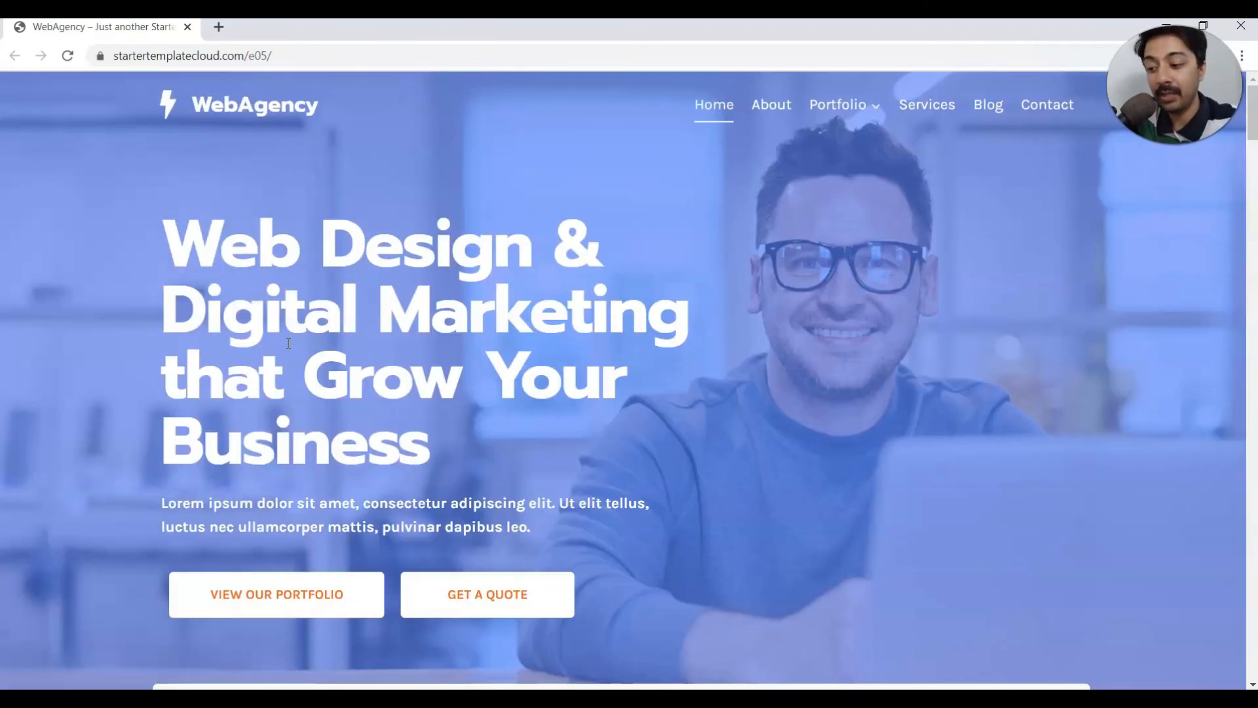